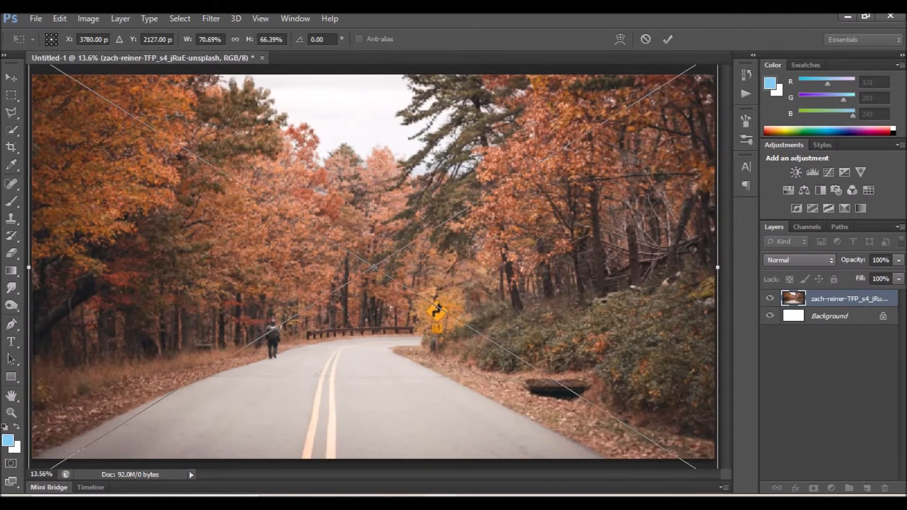
- Commit the placed autumn road photo and rasterize its layer
click(671, 40)
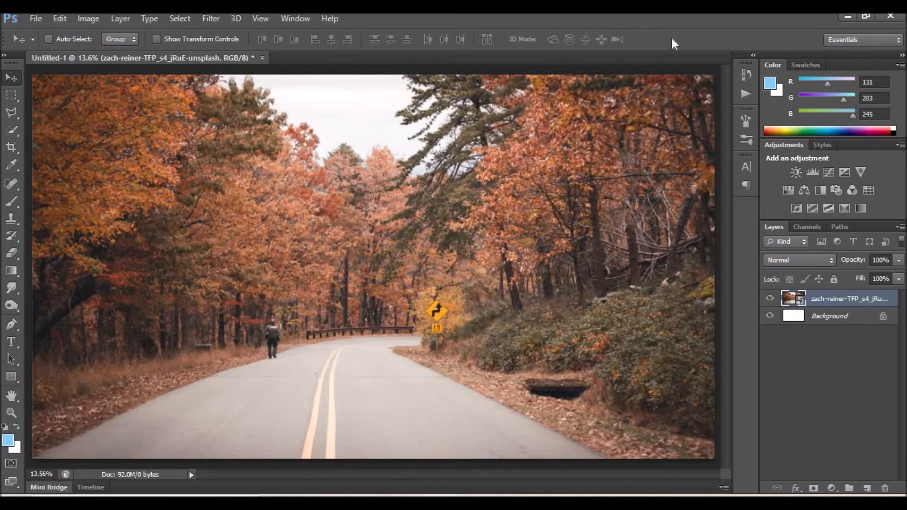
right_click(859, 300)
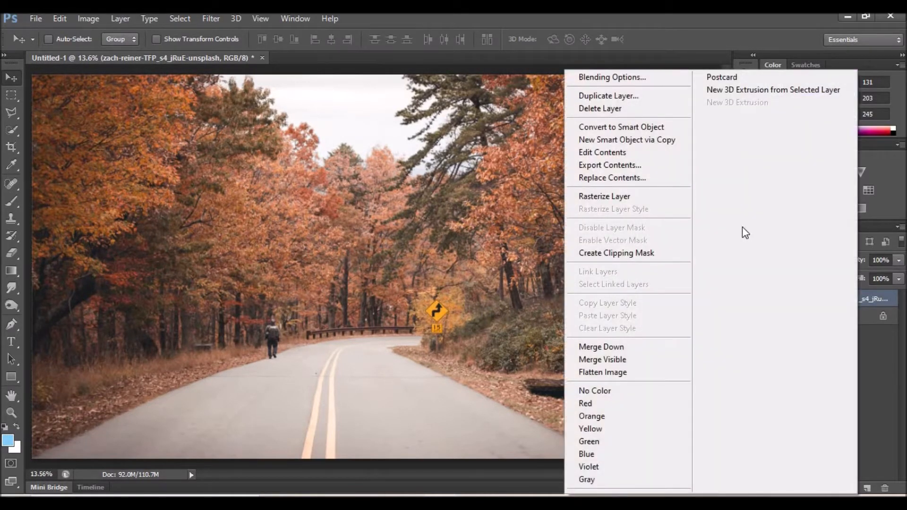
click(652, 197)
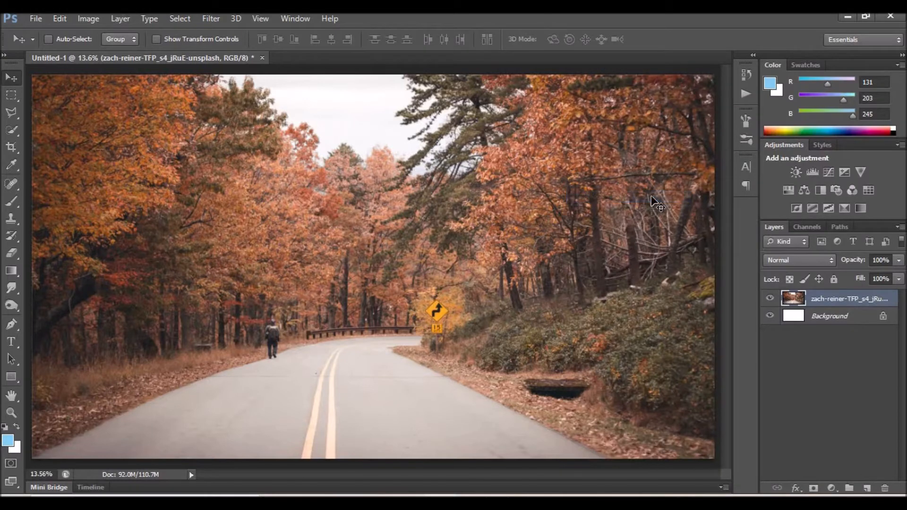
- Raise the road photo's saturation to +39 with a Hue/Saturation adjustment
click(92, 18)
mouse_move(164, 56)
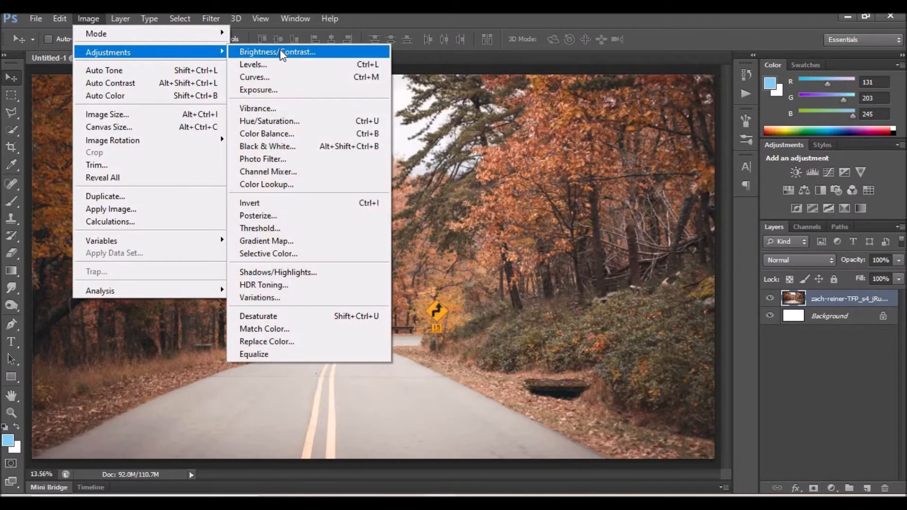
click(286, 123)
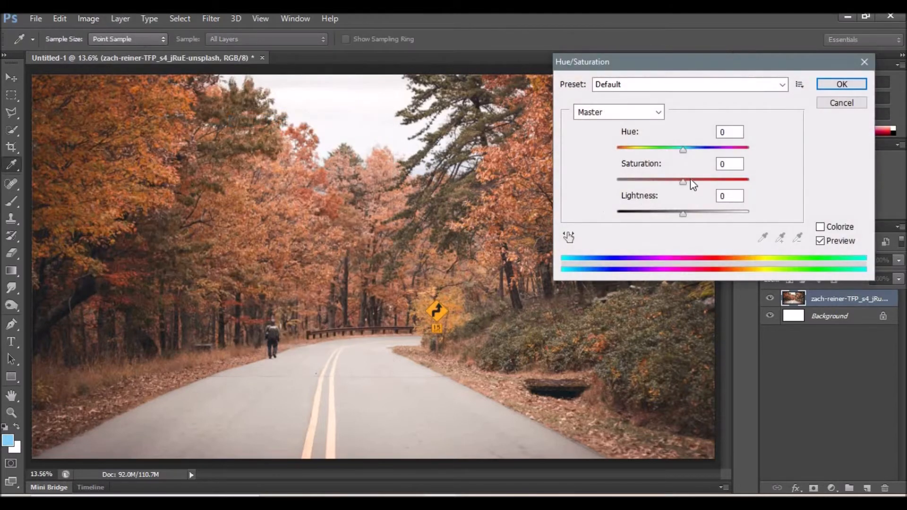
drag(683, 183, 708, 186)
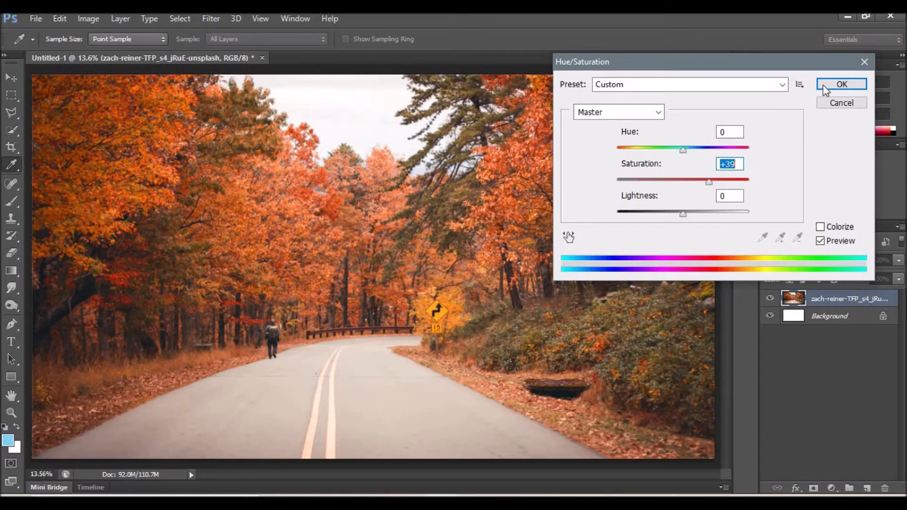
click(840, 85)
key(v)
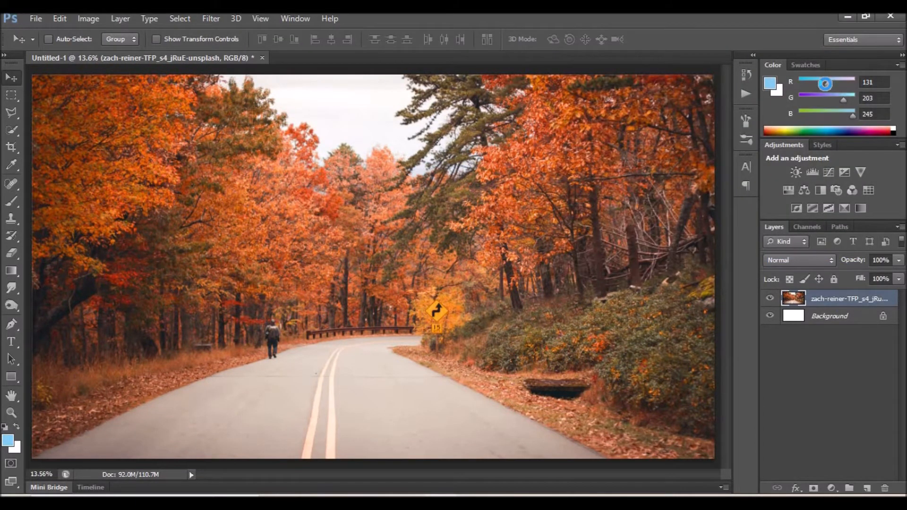
- Darken the road photo's shadows with a Levels adjustment, setting the black input level to 30
click(95, 18)
mouse_move(106, 54)
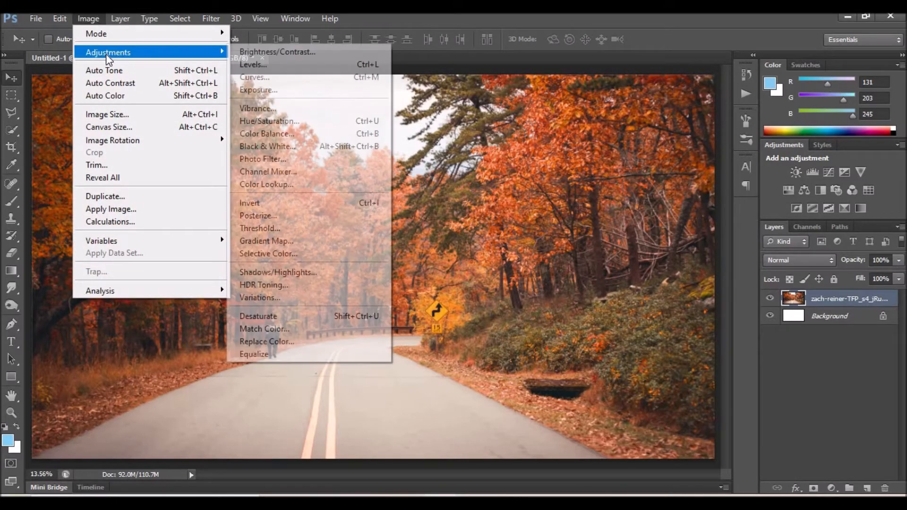
click(251, 65)
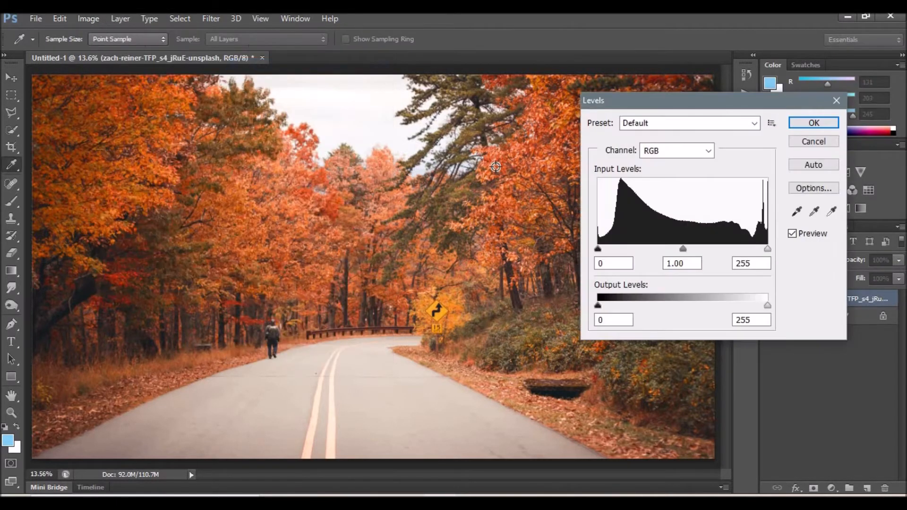
drag(600, 250, 621, 256)
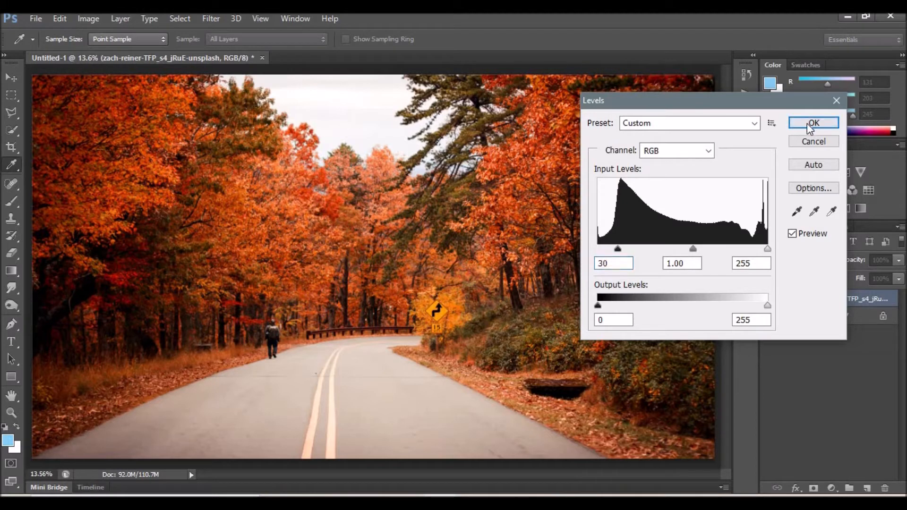
click(810, 124)
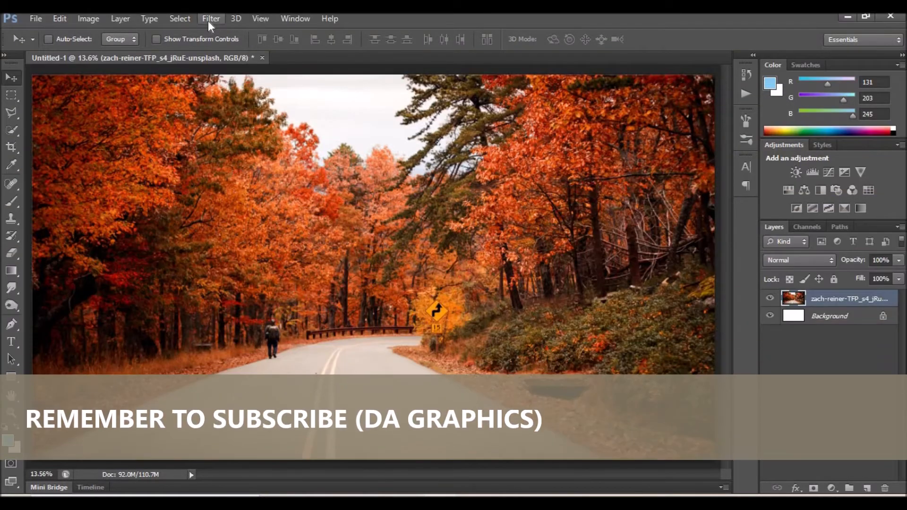
- Start a Field Blur with one pin moved up over the trees and a second pin on the road at 8 px
click(208, 21)
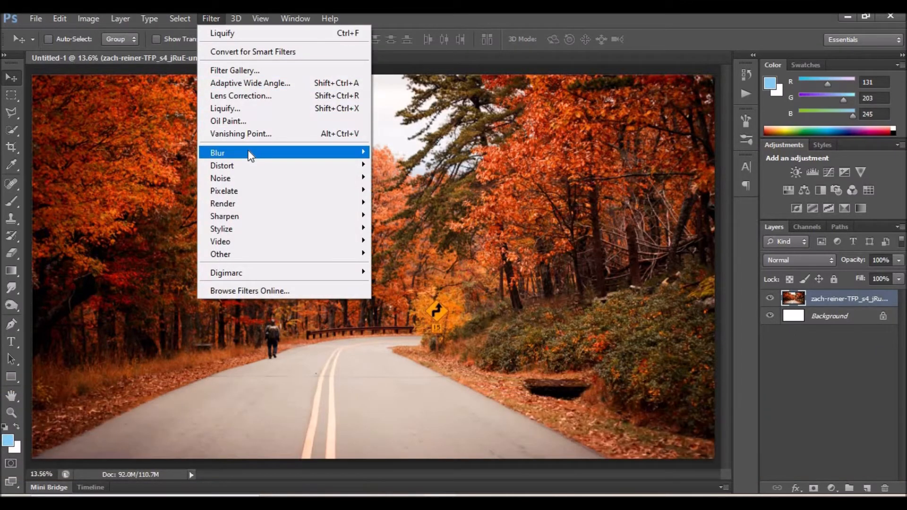
mouse_move(273, 146)
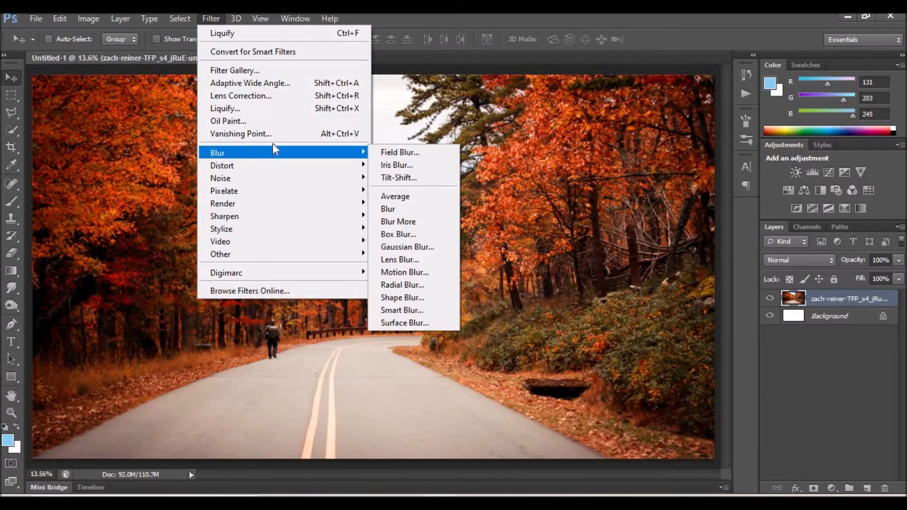
click(397, 151)
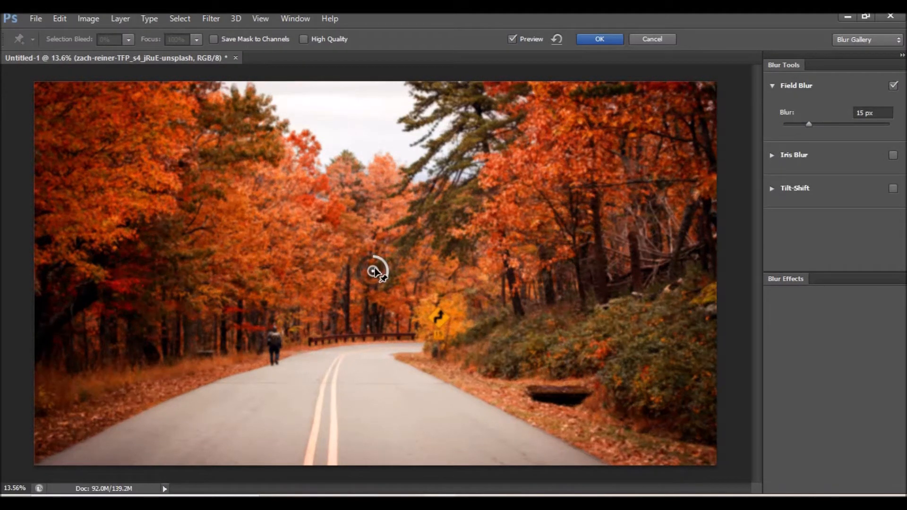
drag(373, 270, 374, 251)
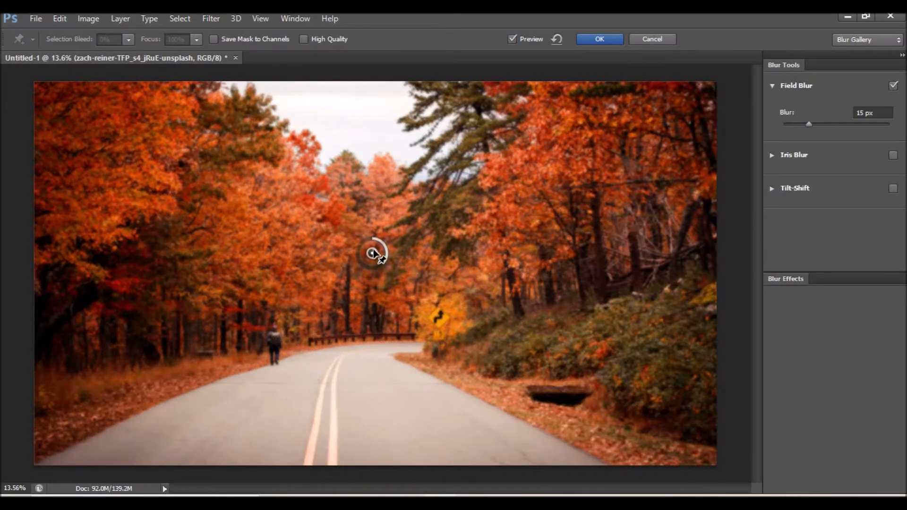
click(363, 392)
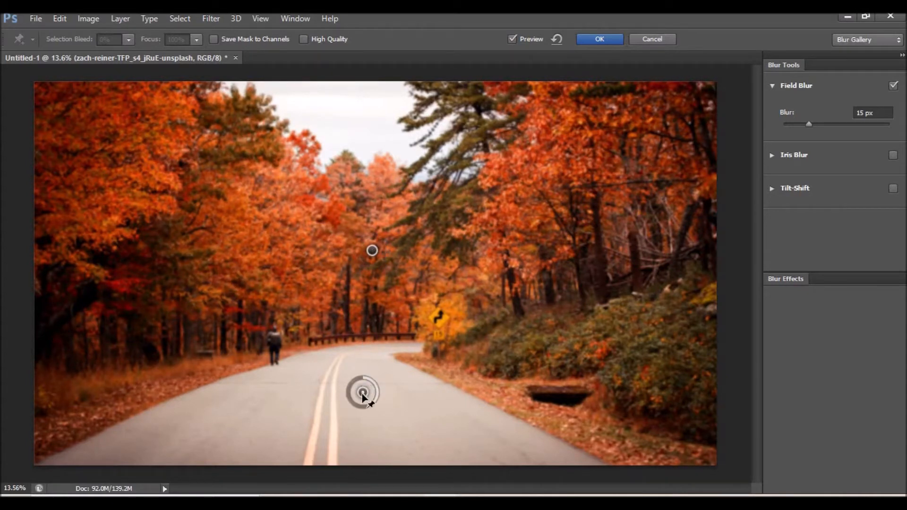
drag(374, 405, 374, 381)
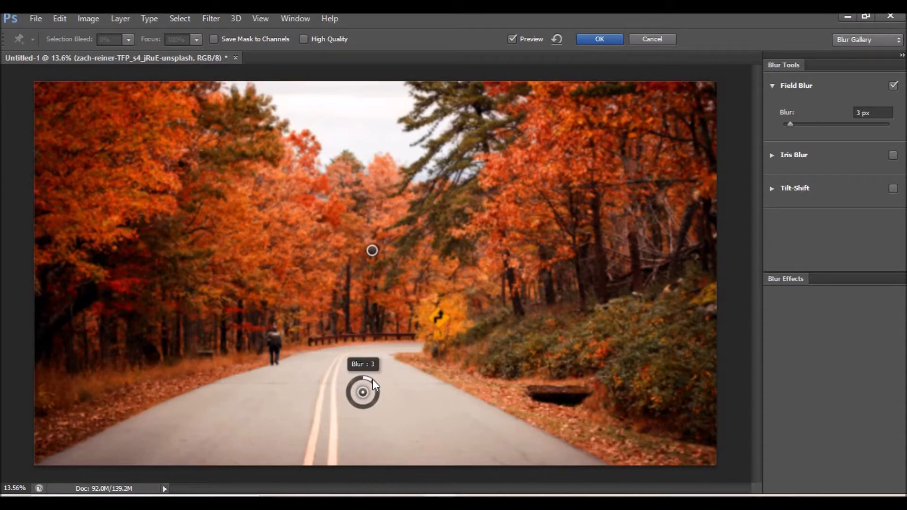
drag(364, 394, 363, 405)
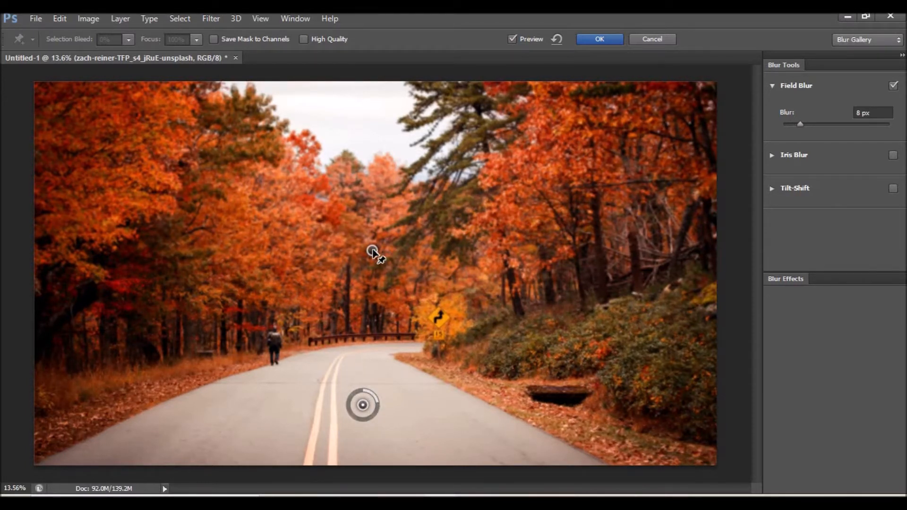
- Set the Field Blur to 23 px at the tree pin and 11 px at the road pin, and apply it
click(373, 250)
drag(375, 264, 372, 265)
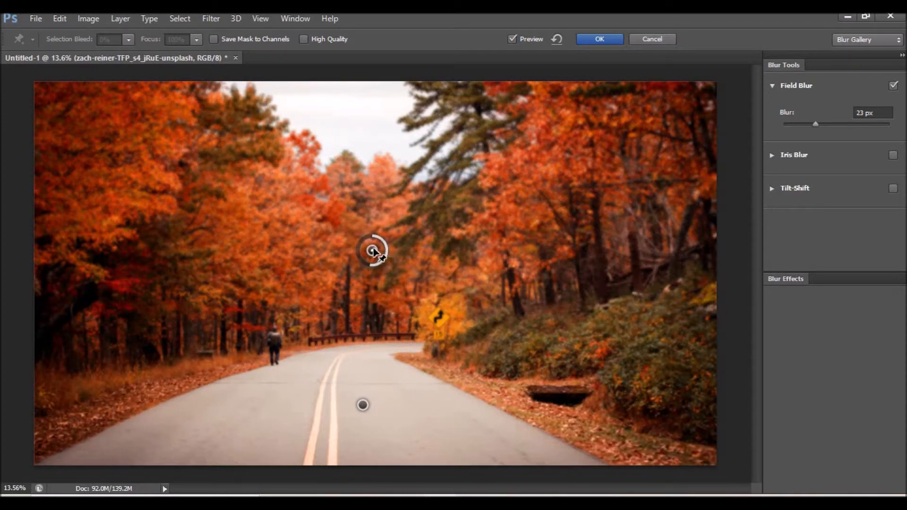
mouse_move(372, 263)
mouse_down()
mouse_move(371, 254)
mouse_move(371, 263)
mouse_up()
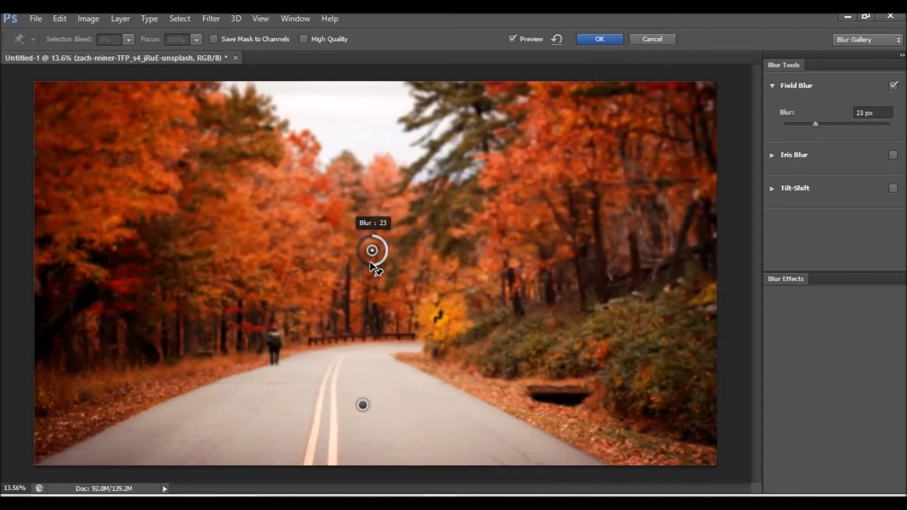
drag(372, 251, 372, 288)
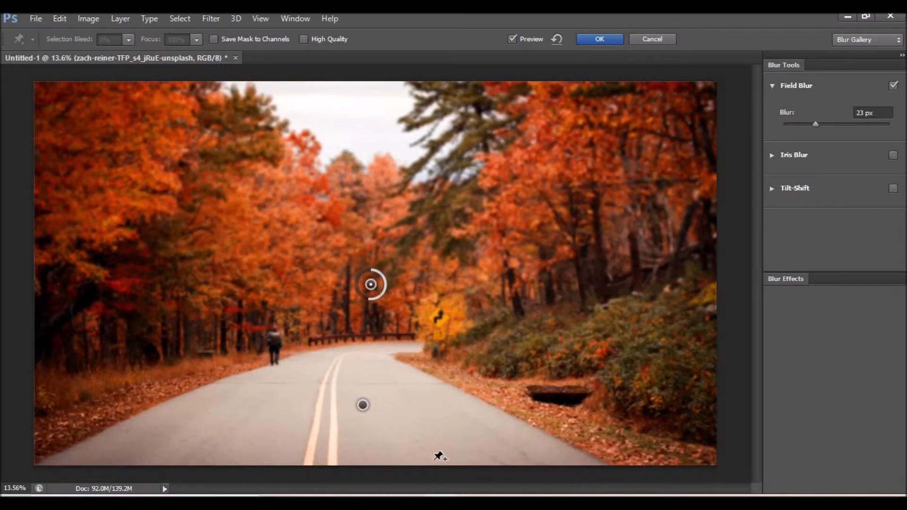
drag(371, 283, 369, 254)
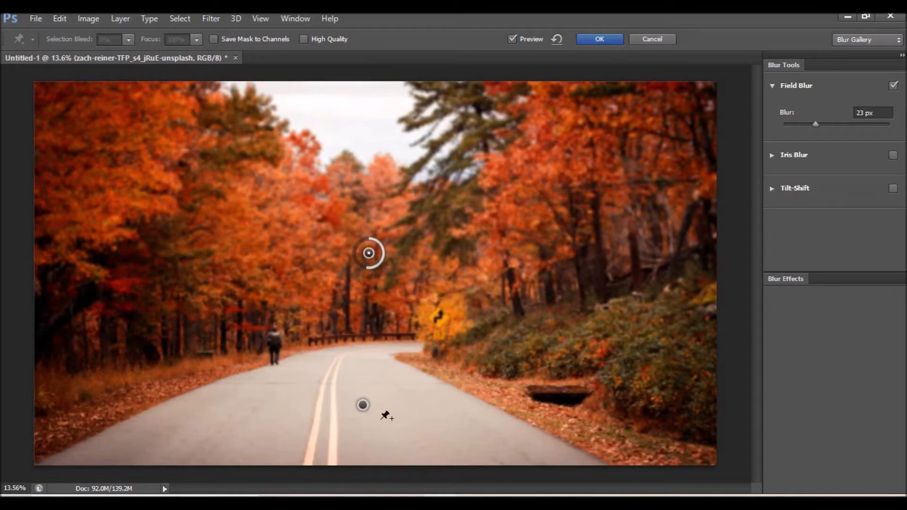
click(364, 405)
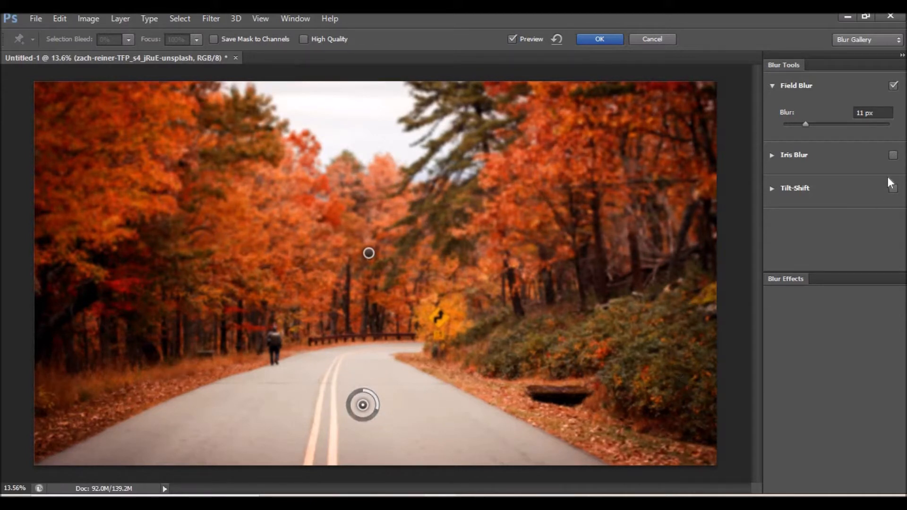
click(596, 39)
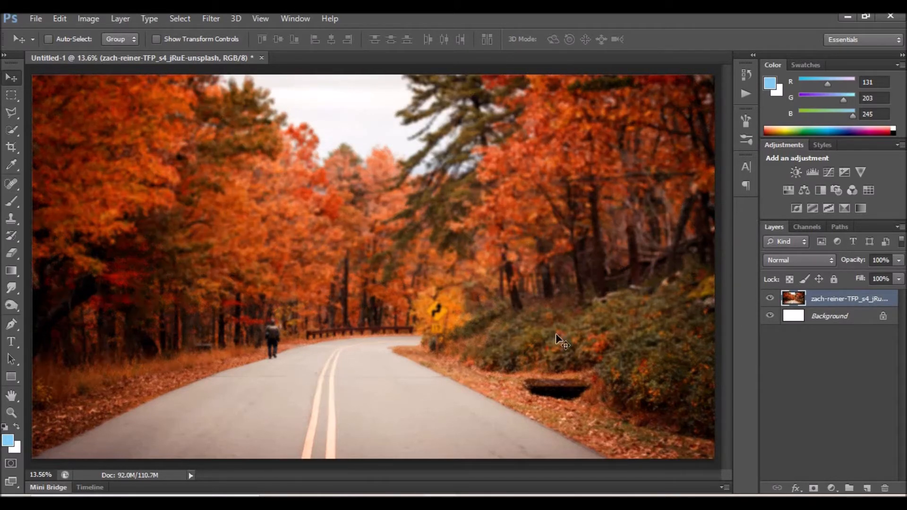
click(35, 18)
click(59, 234)
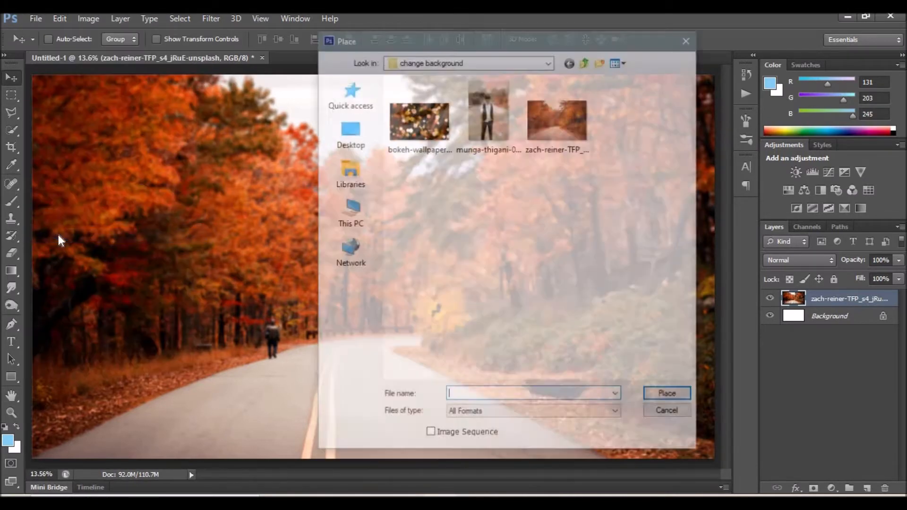
click(407, 134)
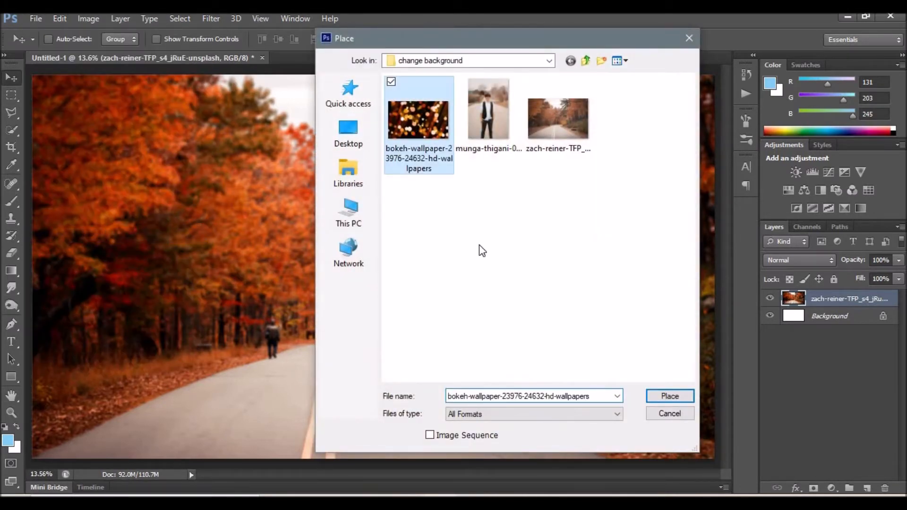
click(662, 395)
drag(462, 258, 244, 219)
drag(245, 219, 245, 220)
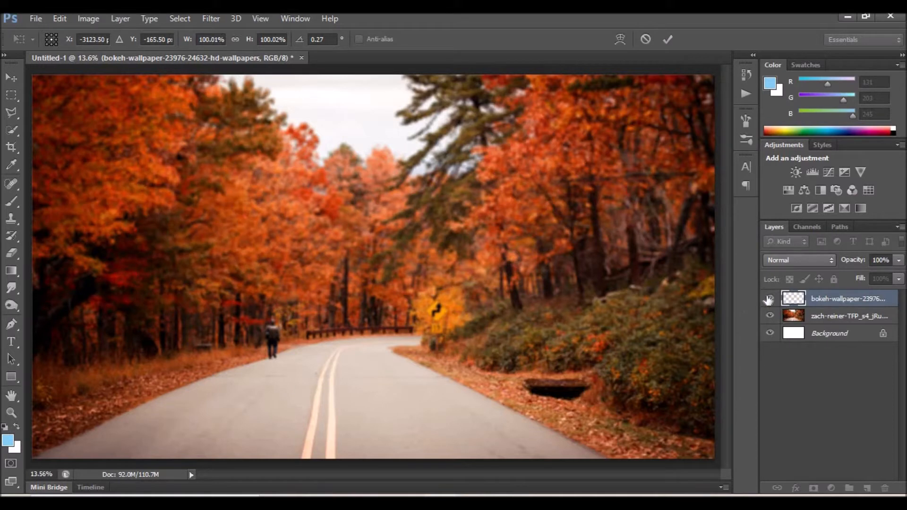
key(ctrl+z)
key(Return)
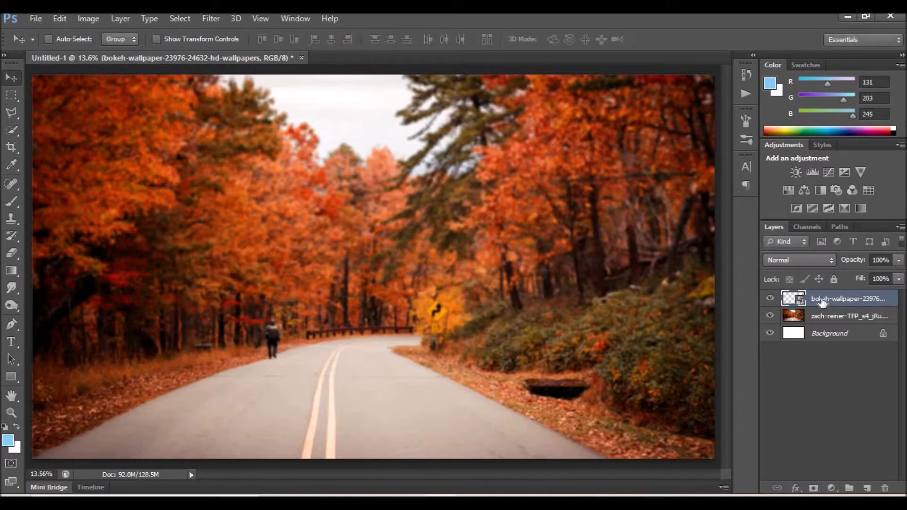
key(Delete)
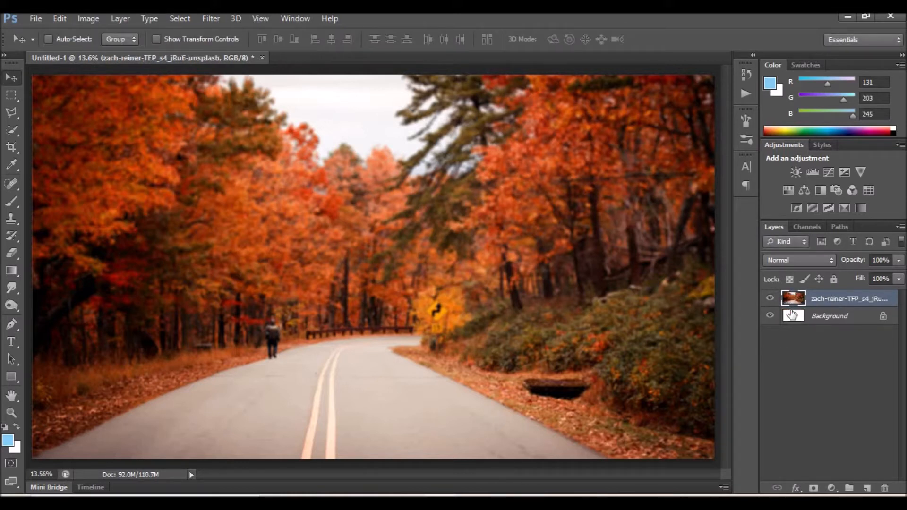
click(36, 18)
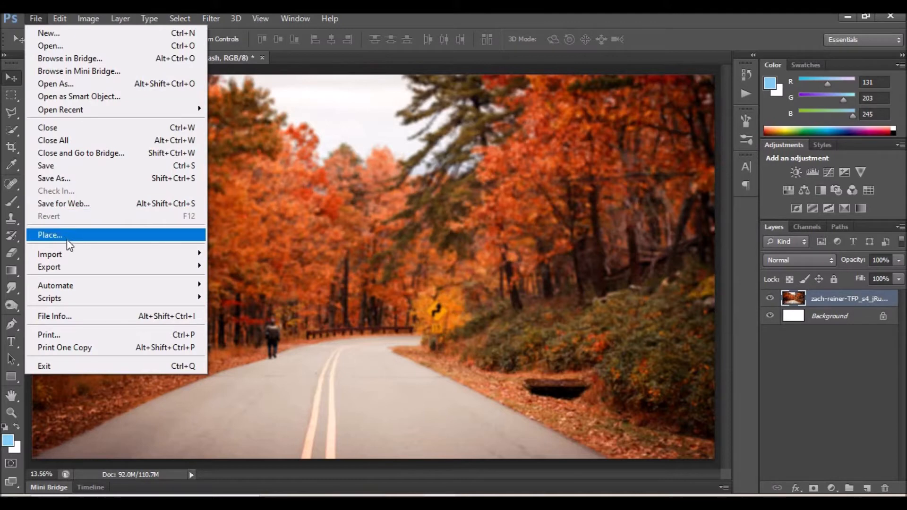
click(67, 236)
double_click(422, 121)
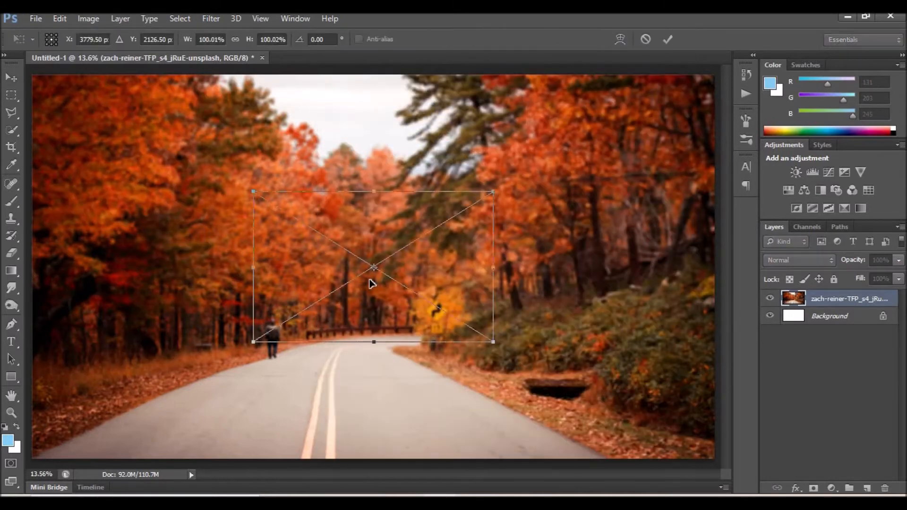
drag(276, 255, 82, 226)
click(667, 40)
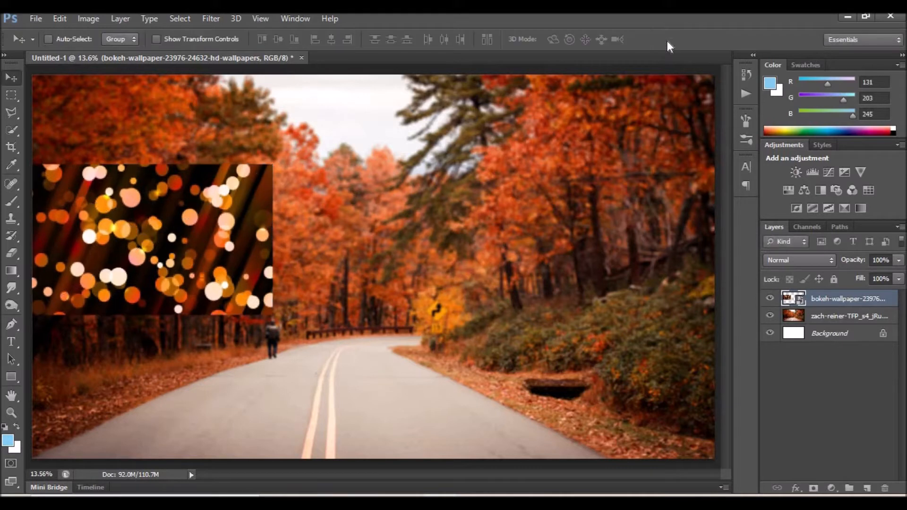
- Duplicate the bokeh layer, place the copy directly beside the original, and flip the copy horizontally so the two mirror each other
drag(849, 300, 866, 488)
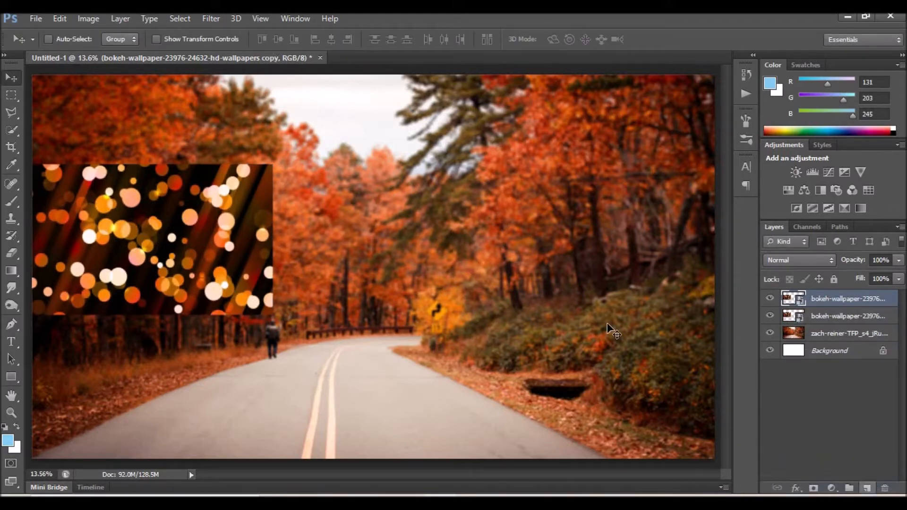
drag(150, 213, 386, 217)
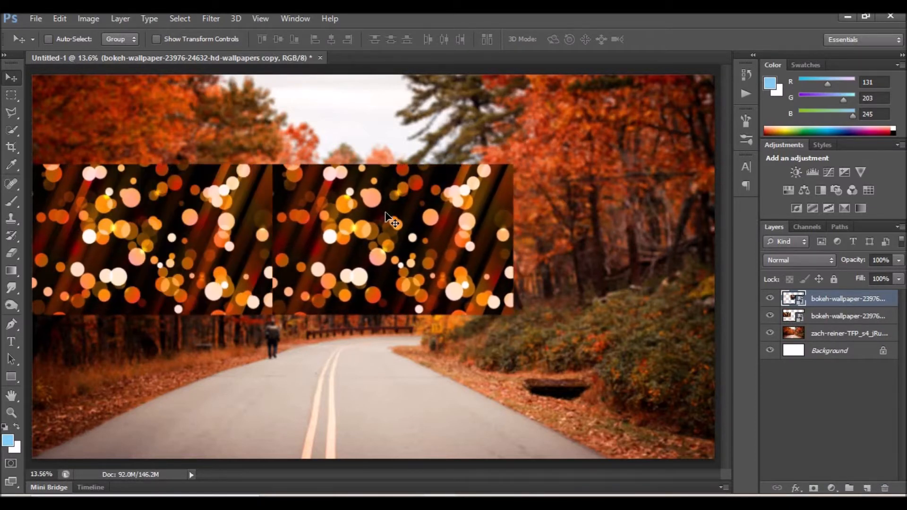
key(ctrl+t)
right_click(385, 213)
click(441, 396)
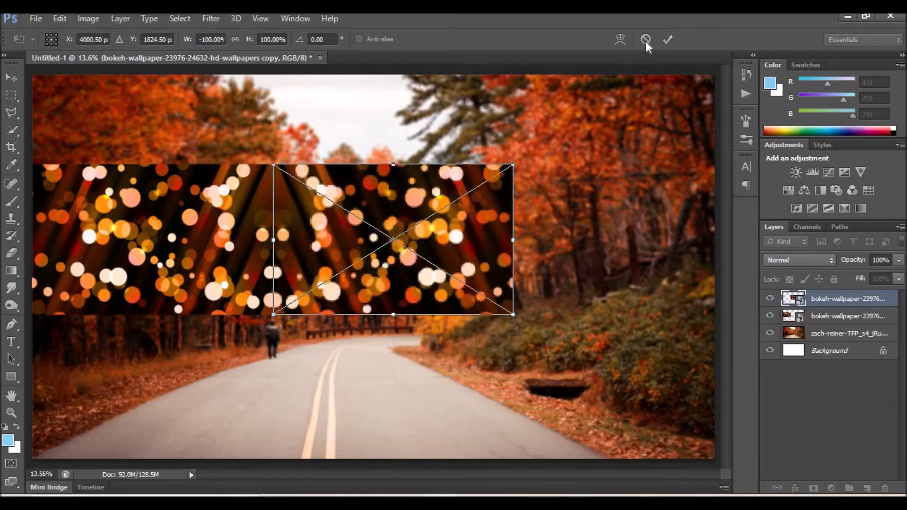
click(668, 38)
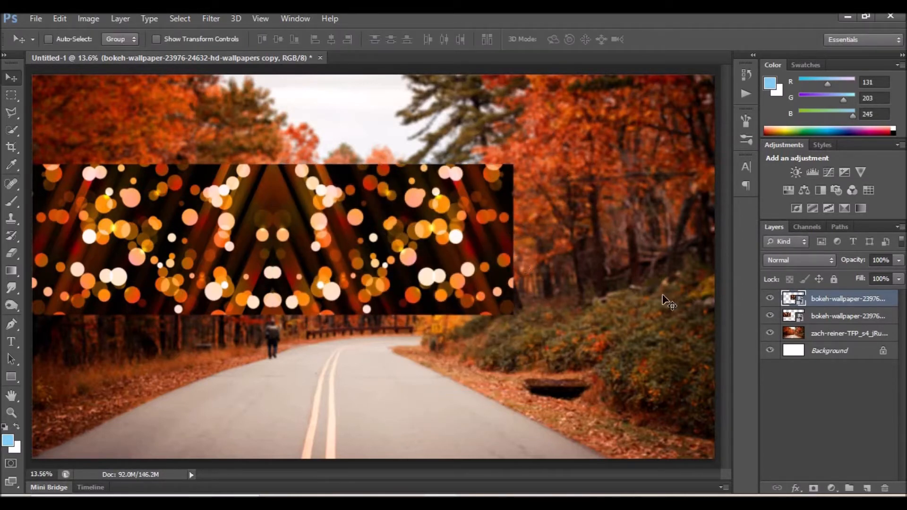
- Merge the two bokeh layers and scale the result to about 160%, aligned with the canvas's top edge and spanning its full width
shift+click(860, 320)
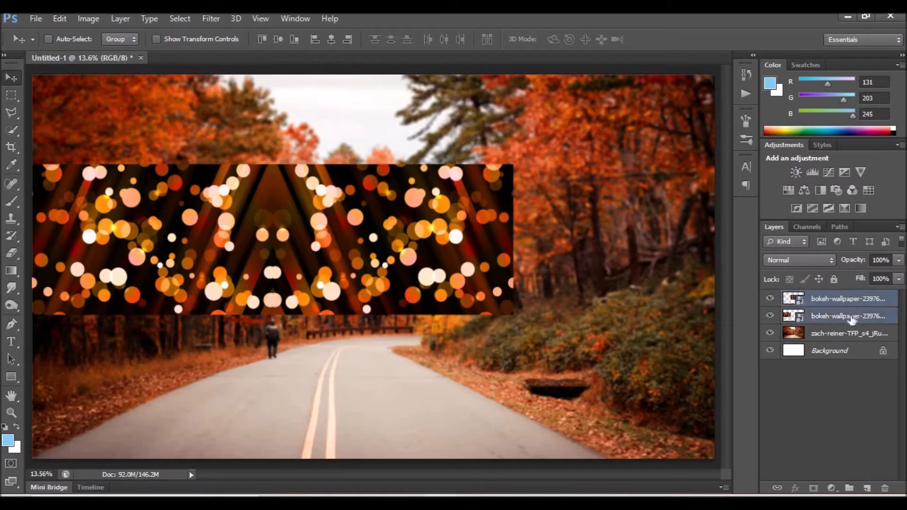
right_click(844, 301)
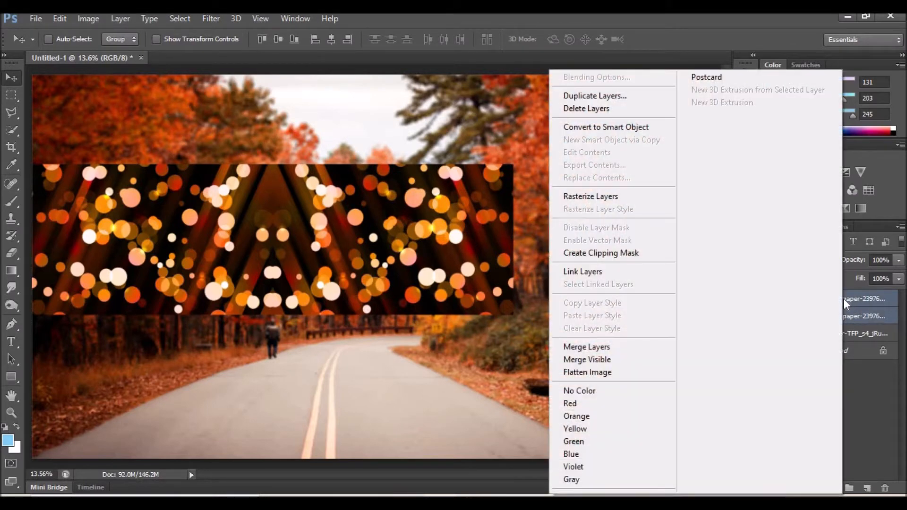
click(582, 348)
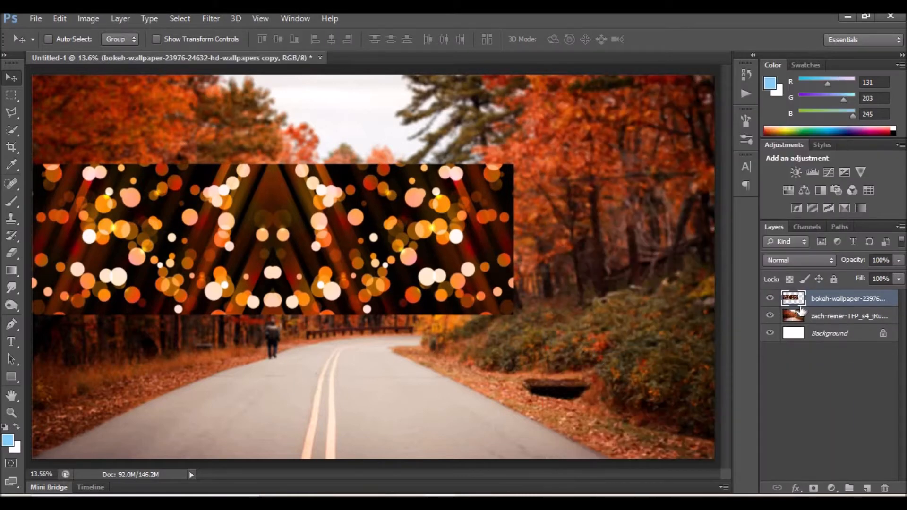
key(ctrl+t)
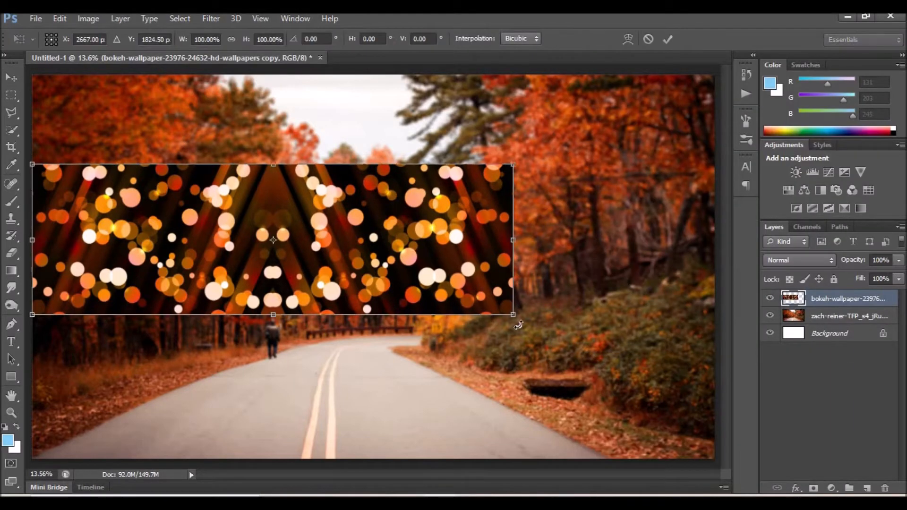
drag(514, 317, 801, 407)
drag(617, 348, 568, 256)
click(667, 37)
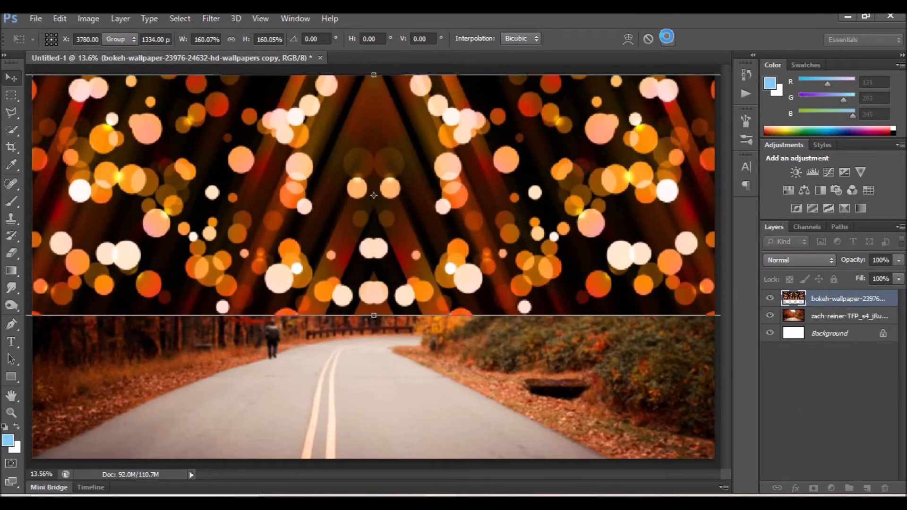
- Set the merged bokeh layer's blend mode to Screen and its opacity to 55%
click(796, 260)
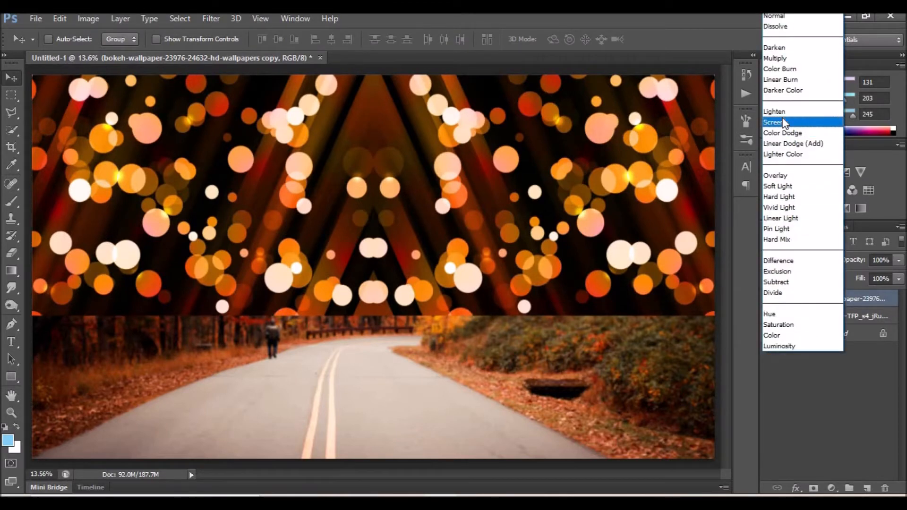
click(783, 122)
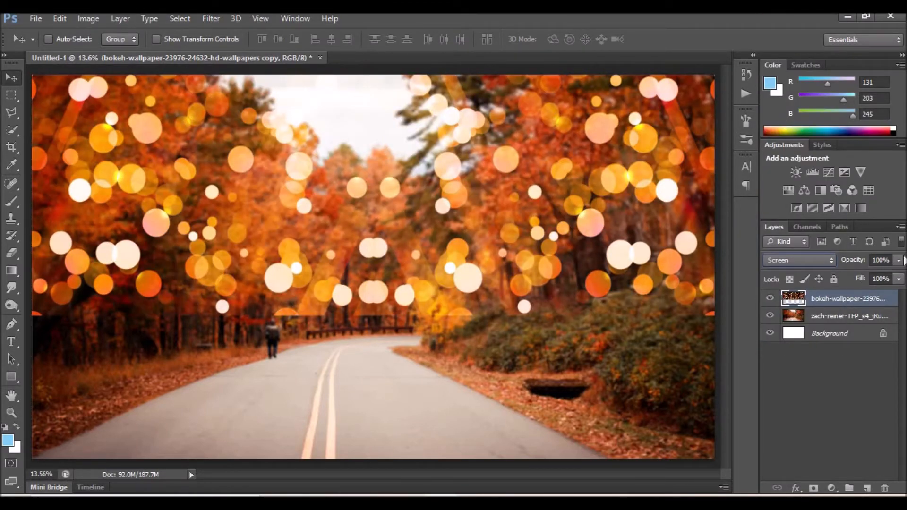
click(898, 260)
drag(875, 274, 864, 274)
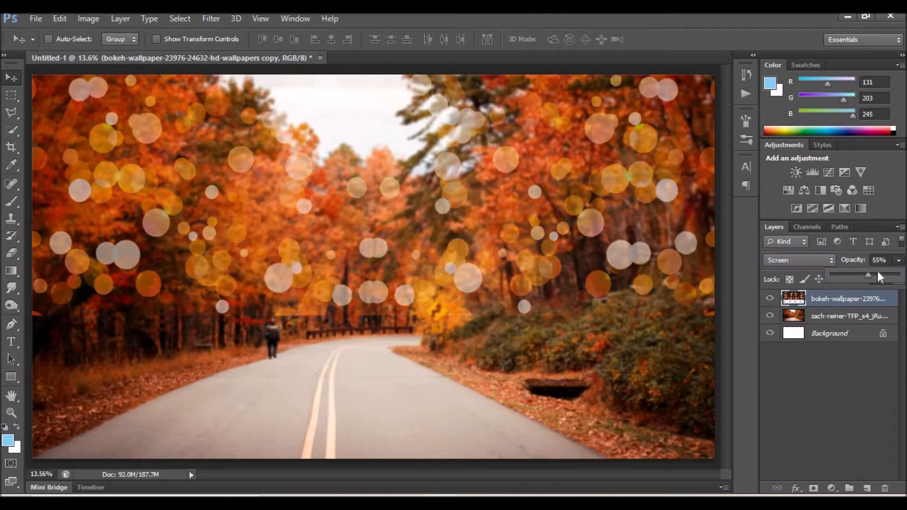
- Enlarge the bokeh layer to about 119% and position it from the canvas's top edge down over the start of the road
click(573, 220)
drag(573, 219, 474, 297)
key(ctrl+t)
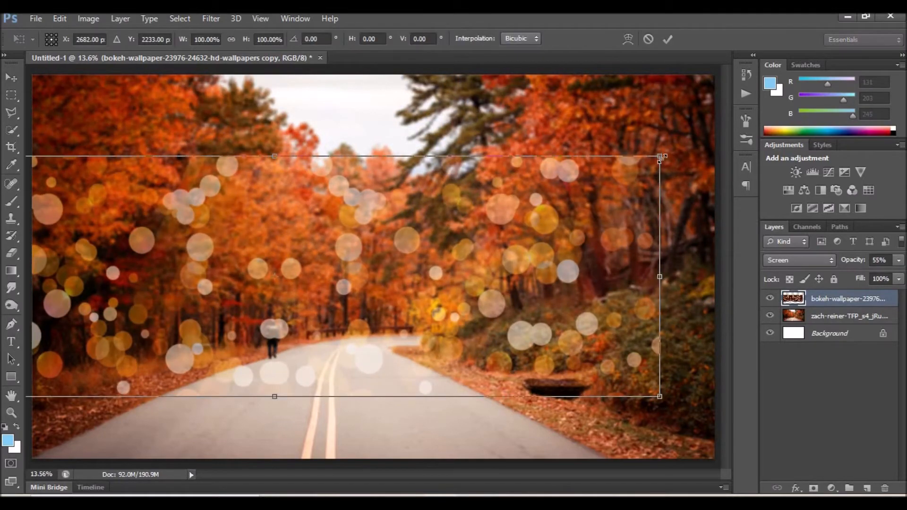
drag(662, 156, 802, 85)
drag(499, 232, 528, 200)
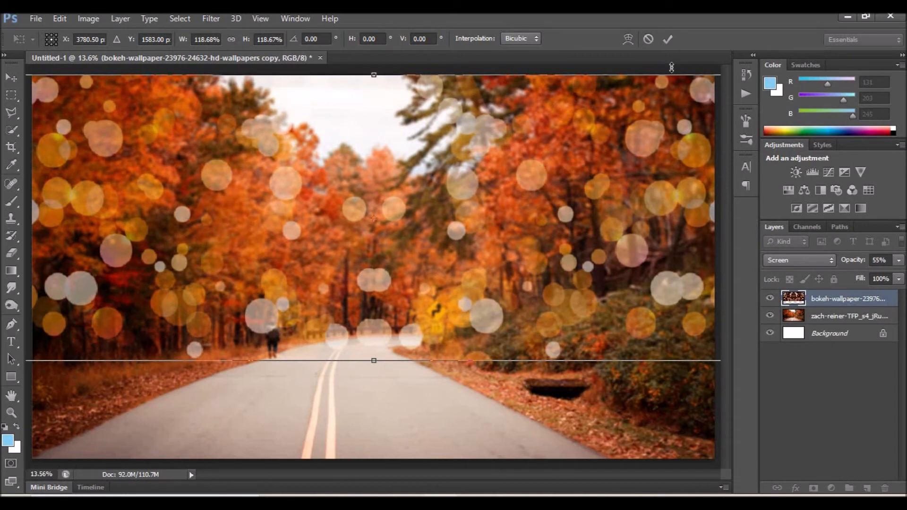
click(667, 39)
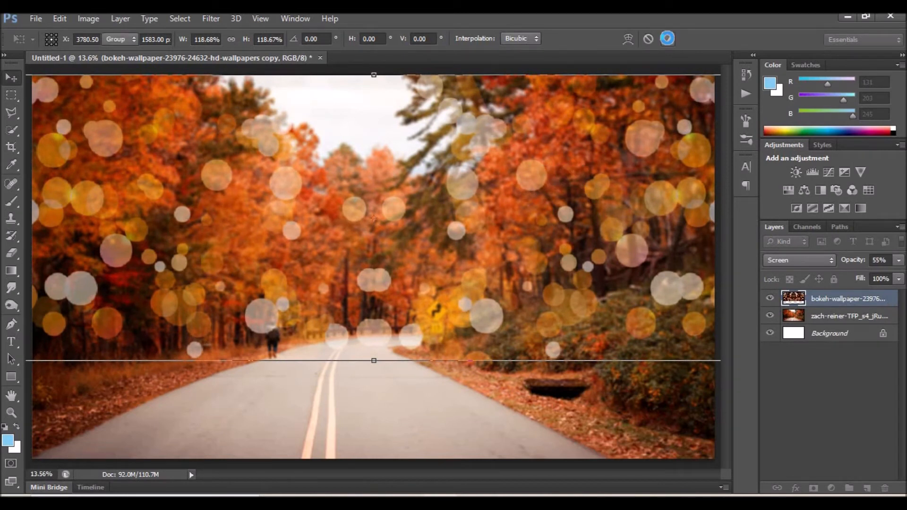
- Add a mask to the bokeh layer and fade out its lower part with a soft black brush of 2912 px
click(814, 488)
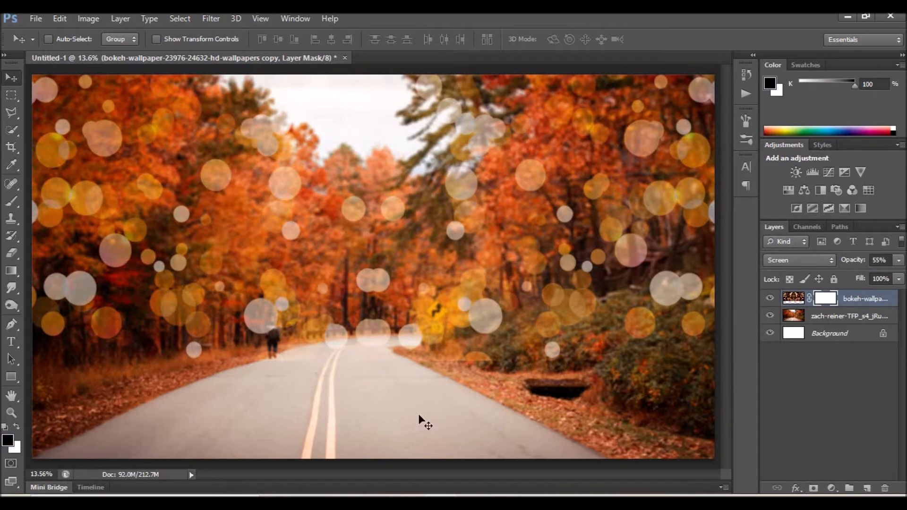
click(11, 200)
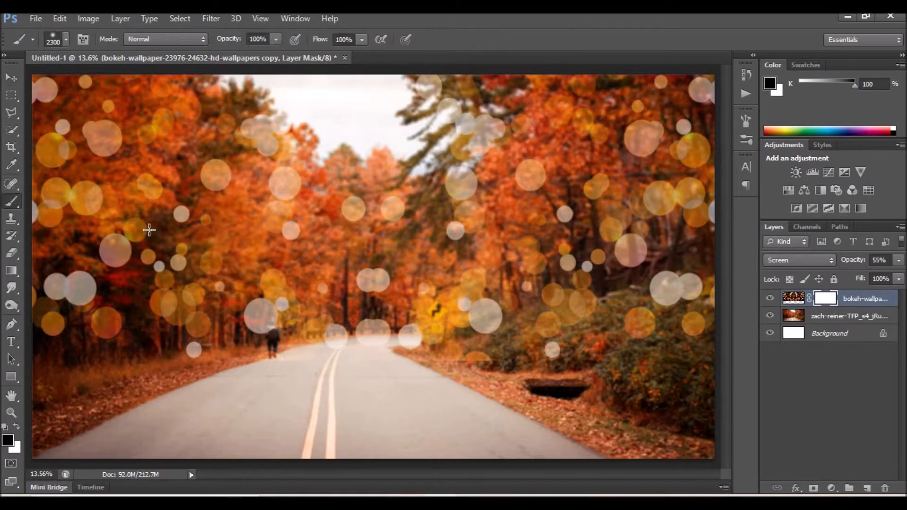
right_click(257, 236)
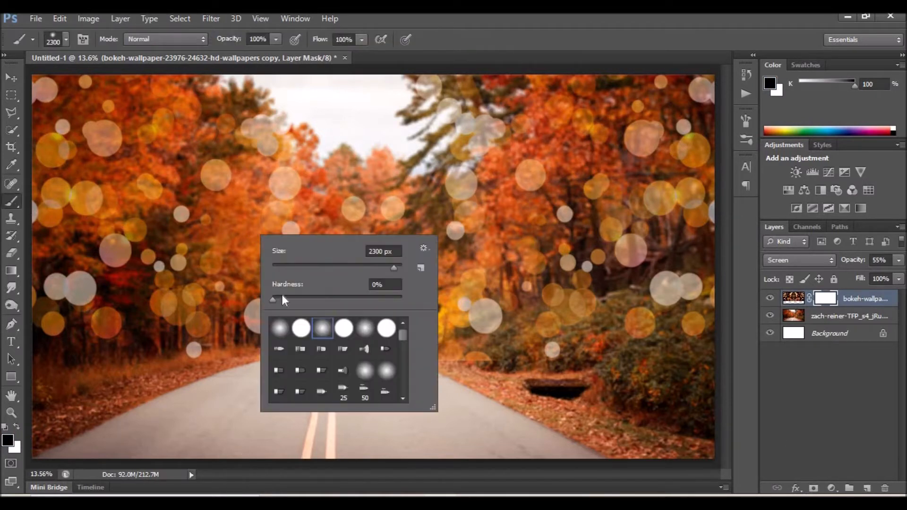
click(360, 265)
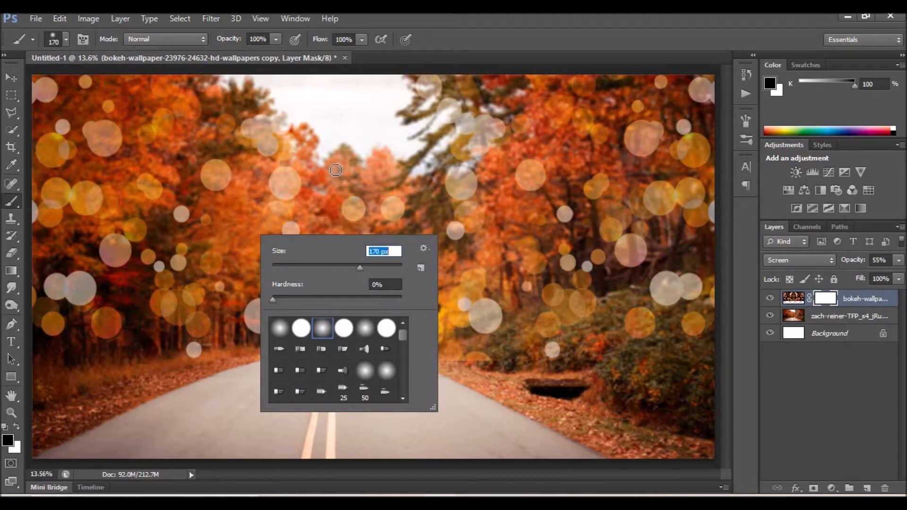
click(394, 265)
drag(71, 366, 633, 378)
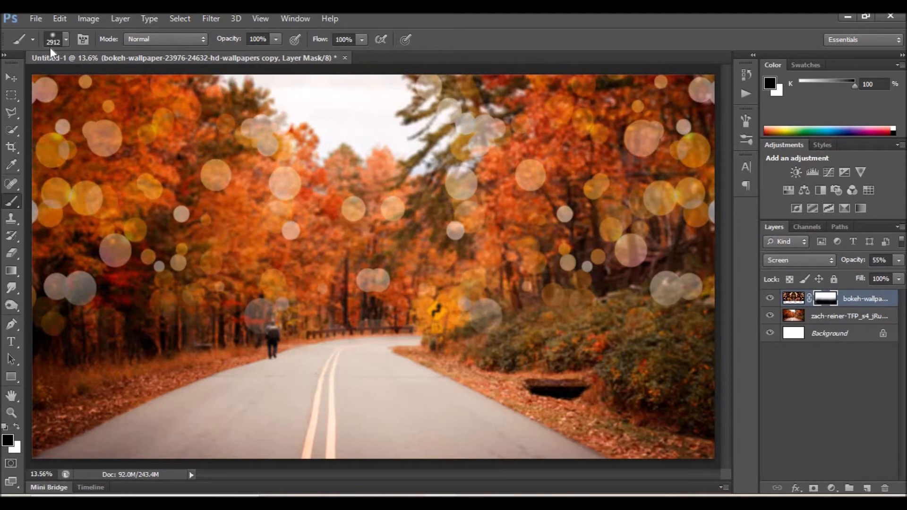
- Place the portrait photo of the man in the black vest, scaled to 34.57%, in the middle of the road scene
click(38, 18)
click(67, 238)
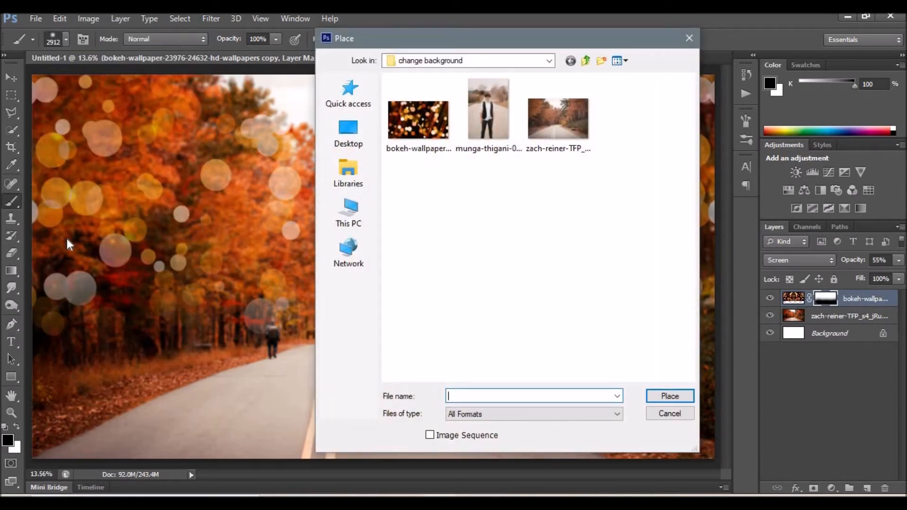
double_click(487, 112)
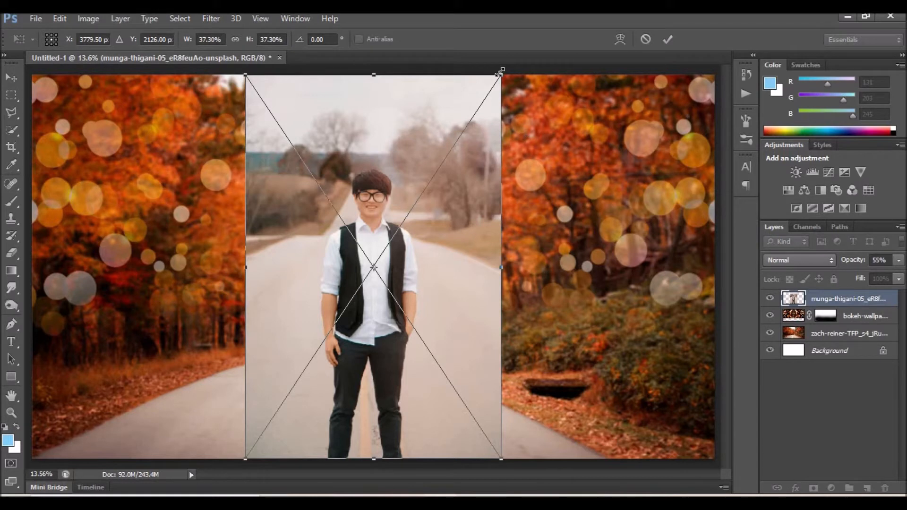
drag(490, 87, 481, 101)
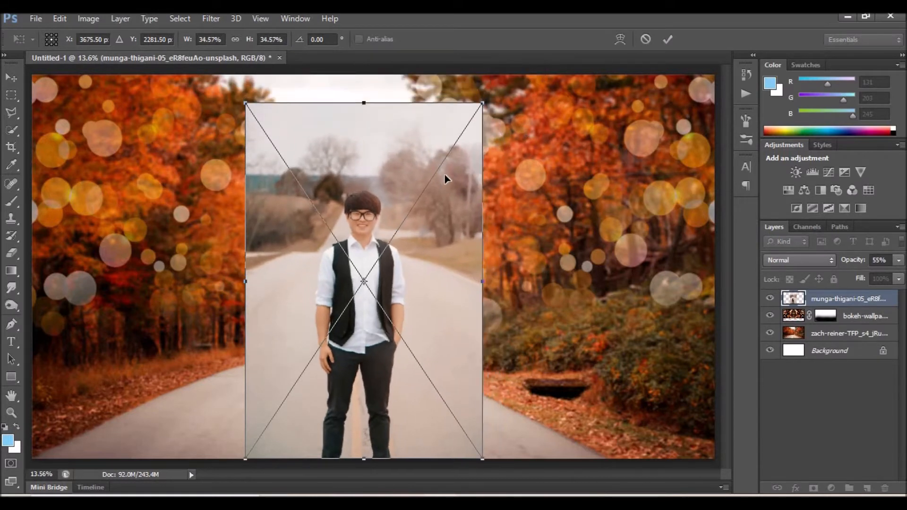
drag(444, 176, 448, 163)
click(671, 40)
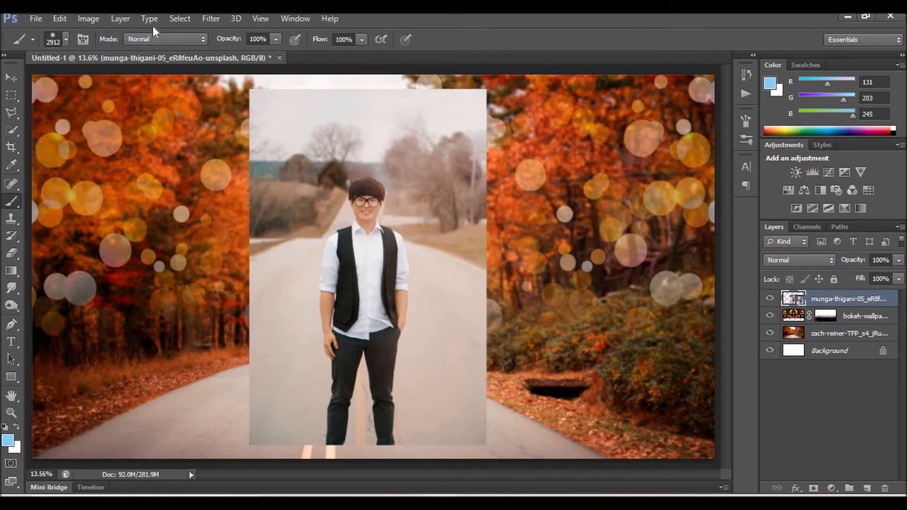
- Rasterize the portrait layer and darken its shadows with a Levels adjustment, setting the black input level to 34
click(78, 19)
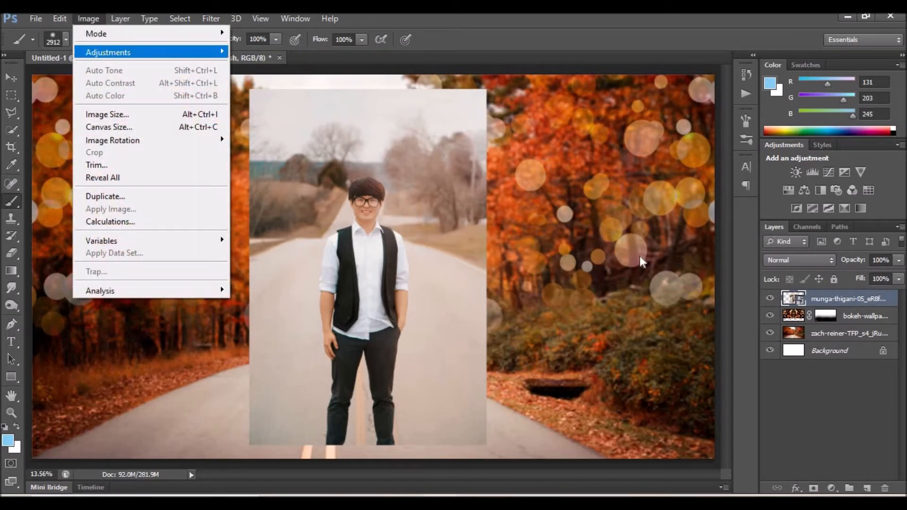
right_click(840, 298)
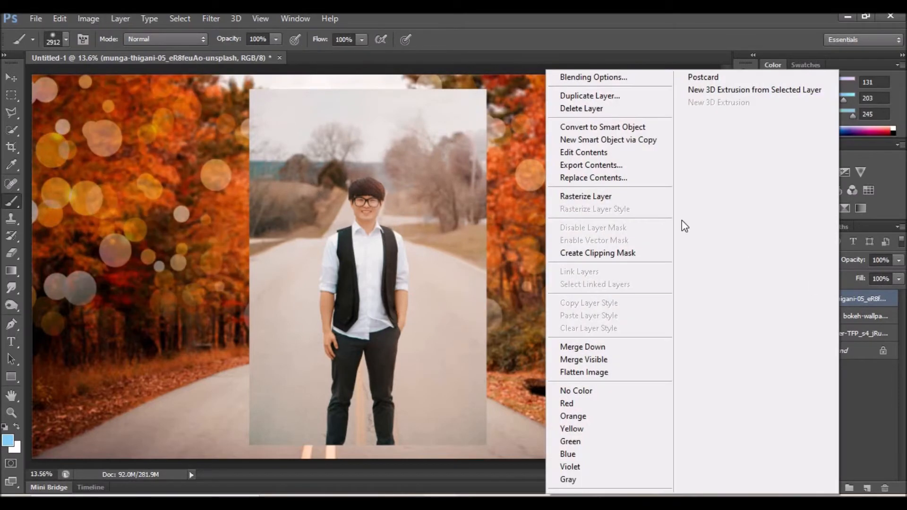
click(598, 195)
click(92, 18)
mouse_move(134, 52)
click(255, 64)
drag(599, 251, 619, 249)
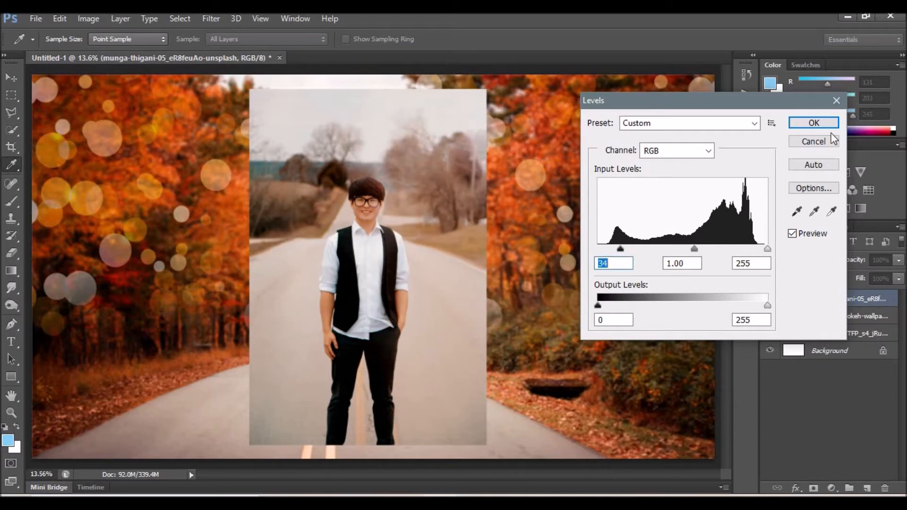
click(812, 124)
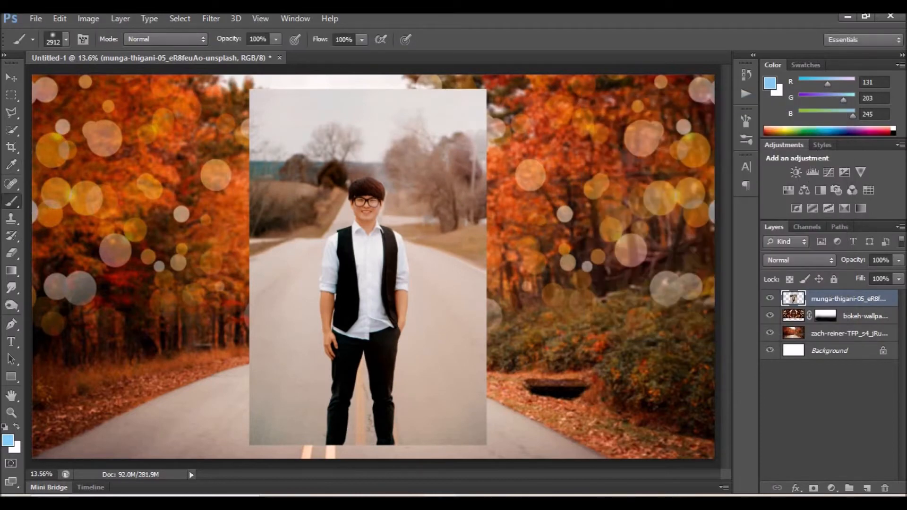
- Select the man's whole figure in the portrait, from hair to legs, with the Quick Selection tool
key(z)
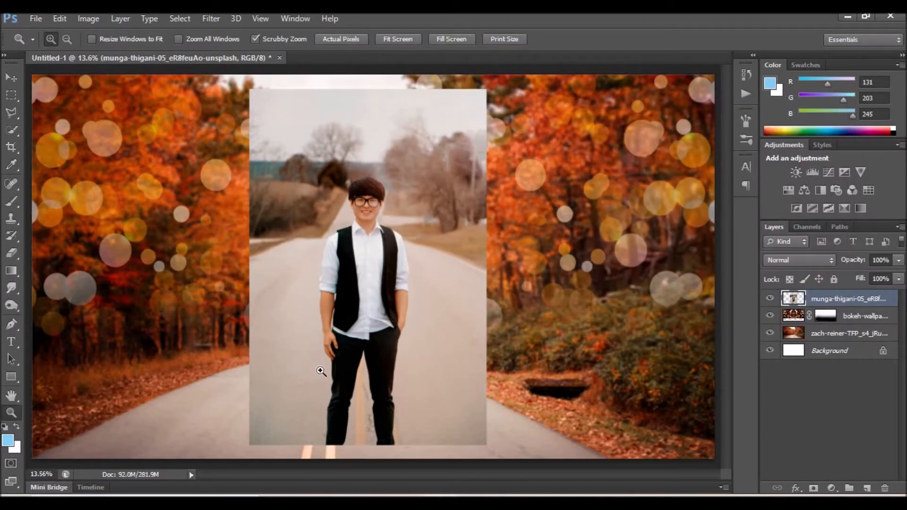
click(351, 180)
click(351, 180)
click(351, 180)
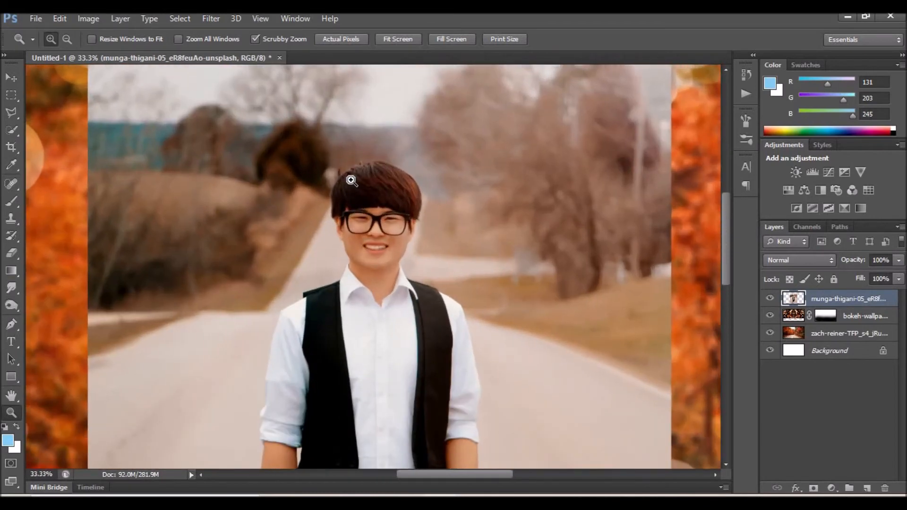
click(351, 180)
click(351, 180)
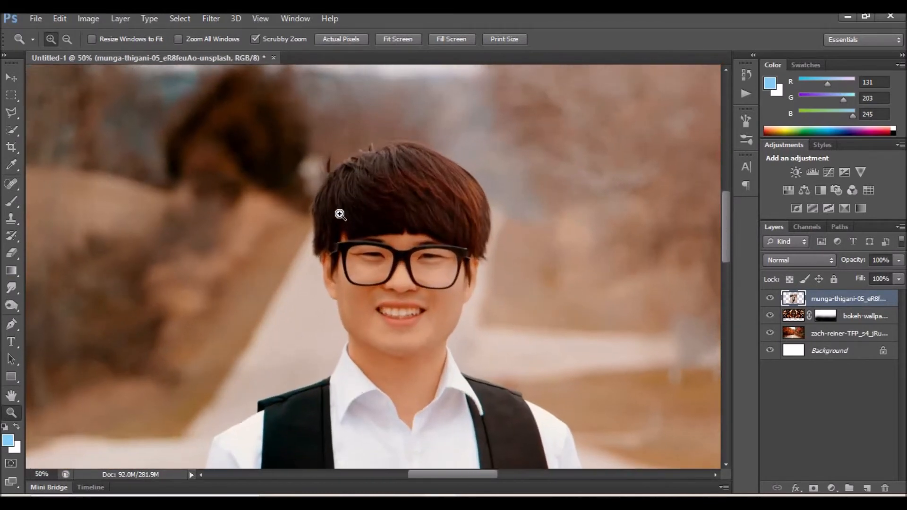
right_click(13, 131)
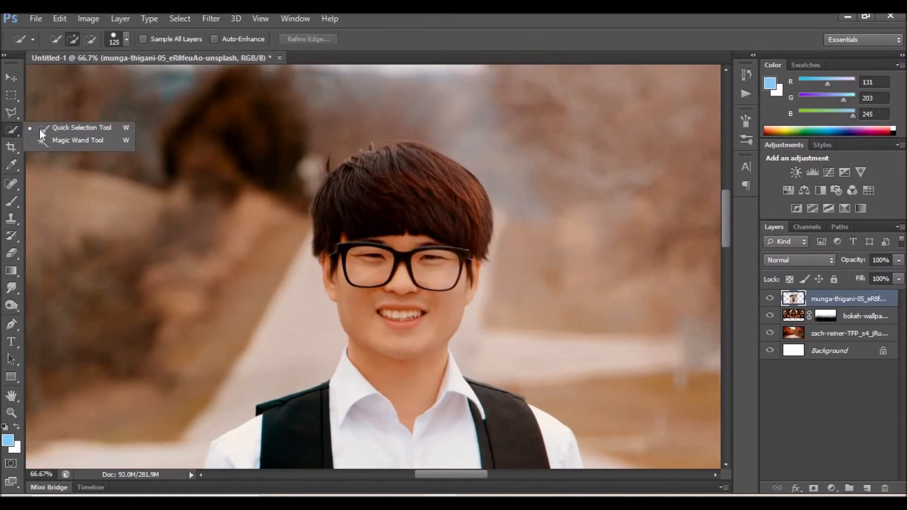
click(71, 126)
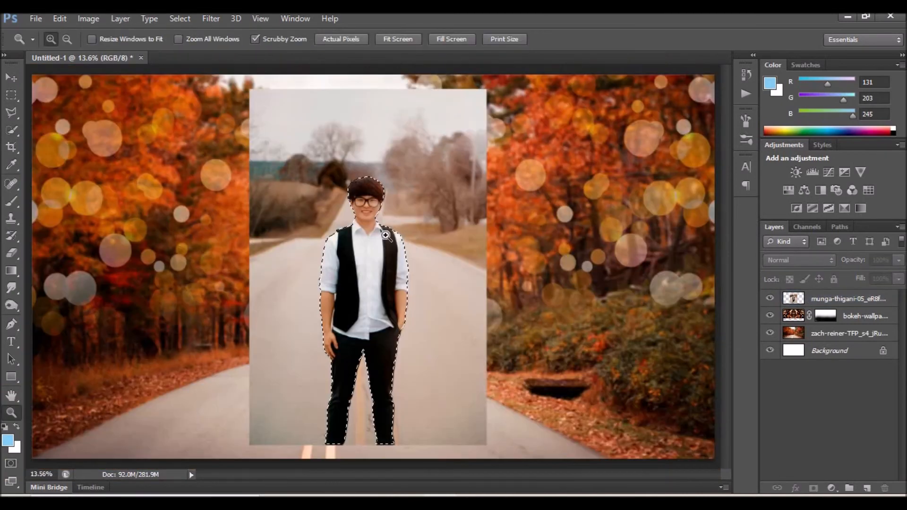
- Copy the selected man from the portrait layer onto a new layer
key(ctrl+plus)
key(v)
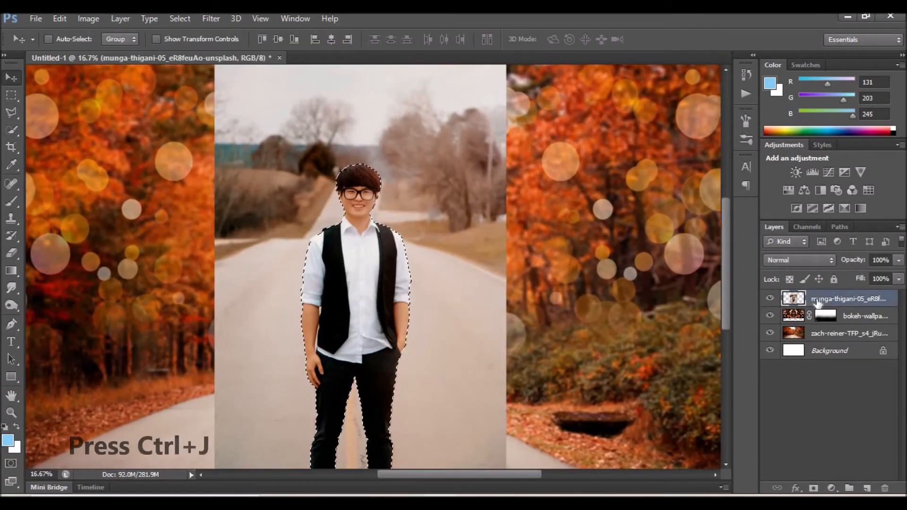
key(ctrl+j)
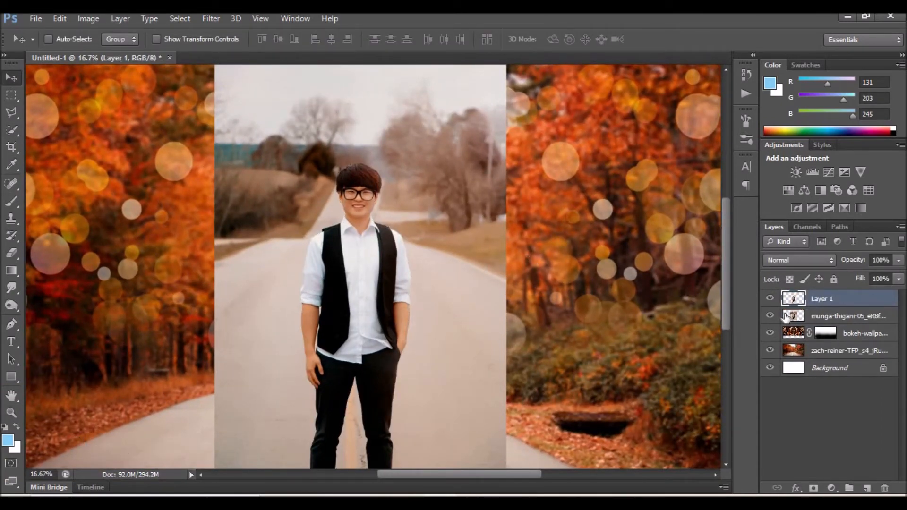
- Hide the original portrait layer and move the cut-out man slightly down and left so his legs reach the canvas's bottom edge
click(771, 316)
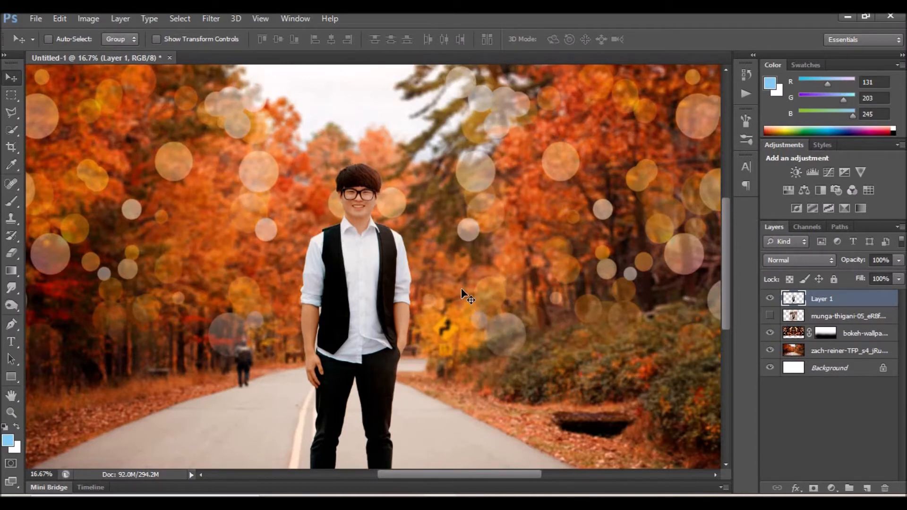
key(z)
right_click(430, 228)
click(465, 237)
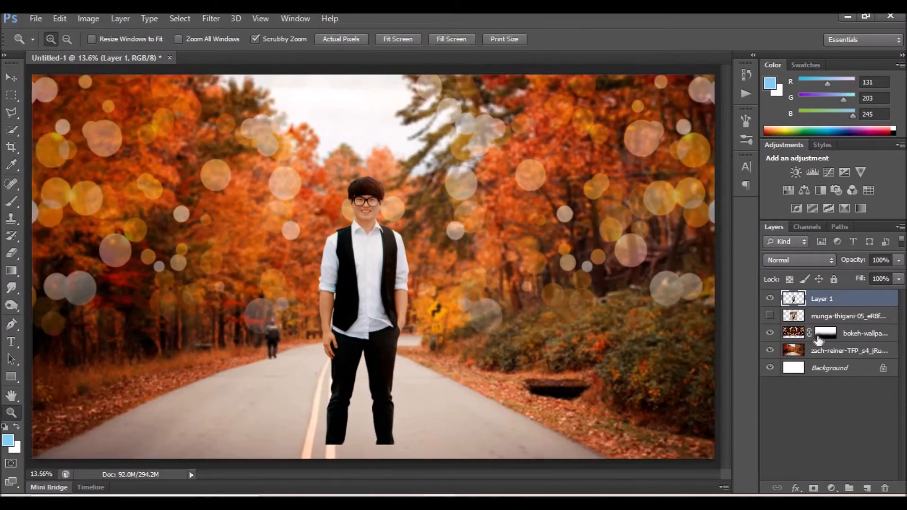
key(v)
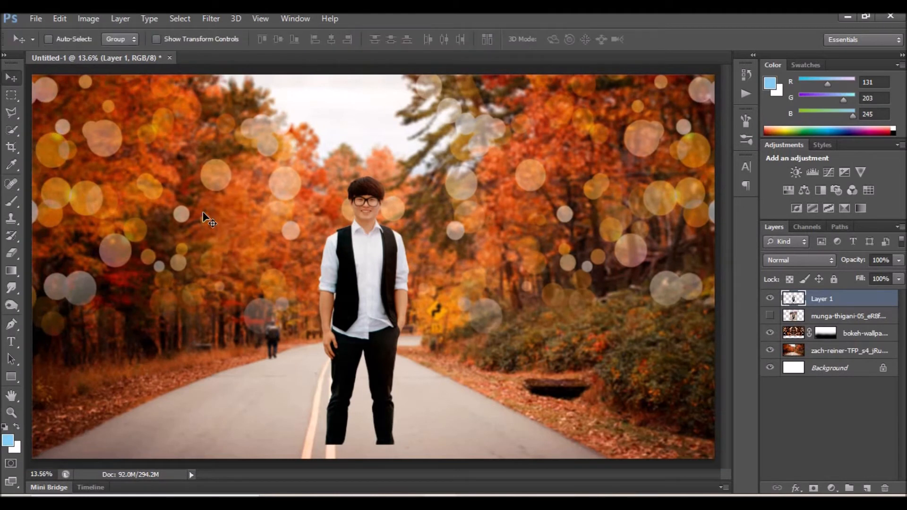
drag(353, 290, 332, 305)
- Enlarge the autumn road layer to about 126.75% and reposition it so the road fills the lower canvas behind the man
ctrl+click(455, 348)
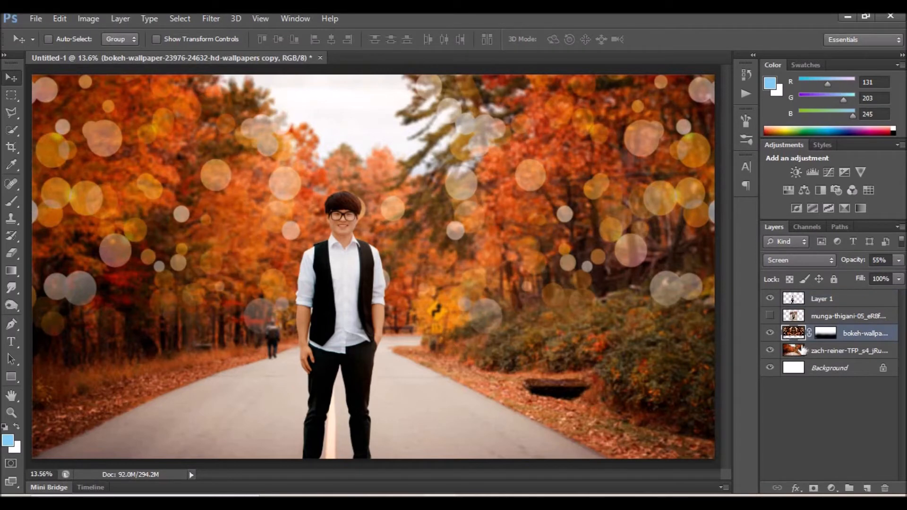
click(803, 350)
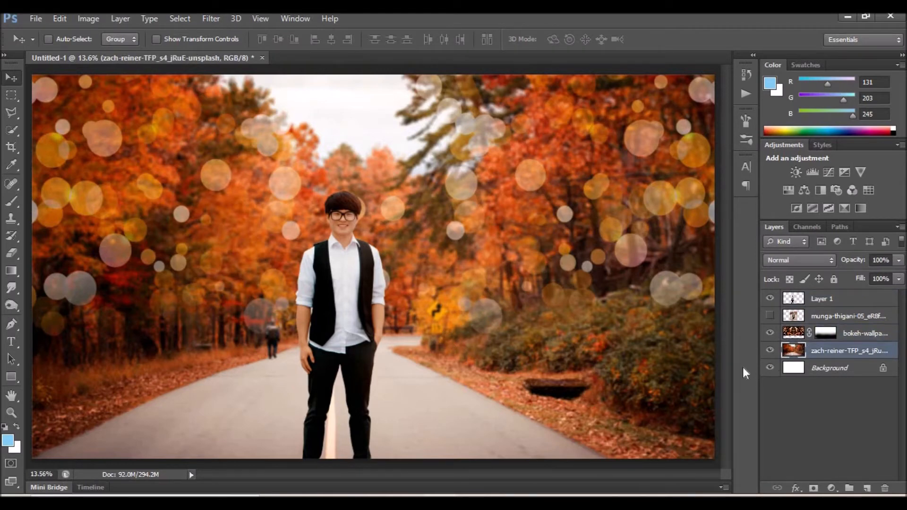
key(ctrl+t)
drag(635, 295, 649, 353)
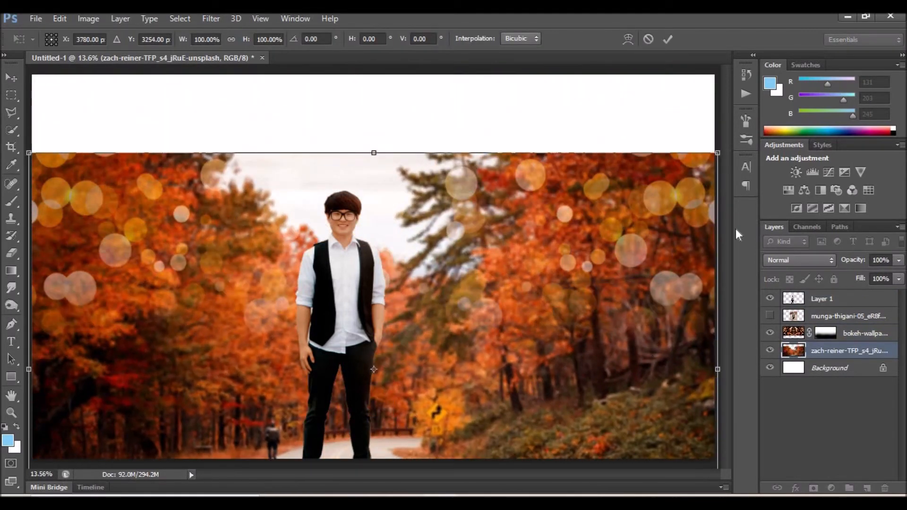
drag(718, 152, 852, 69)
drag(650, 216, 607, 98)
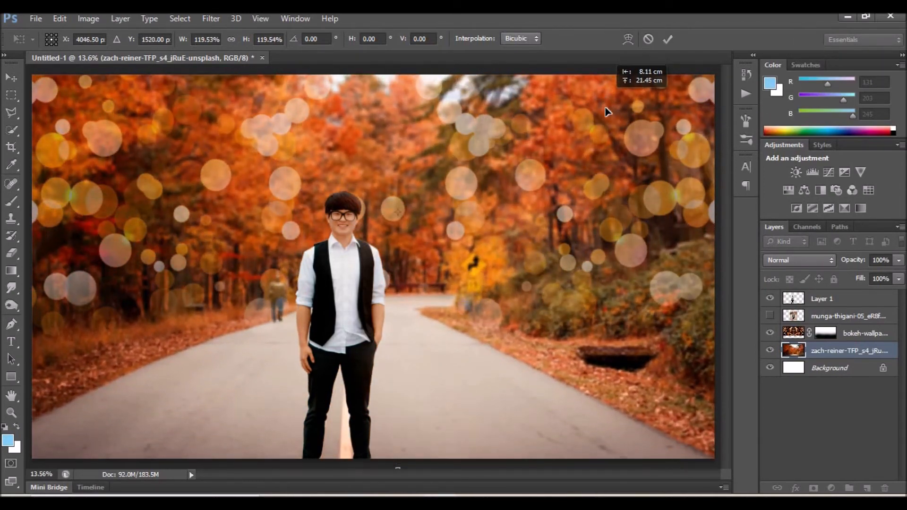
drag(596, 159, 443, 336)
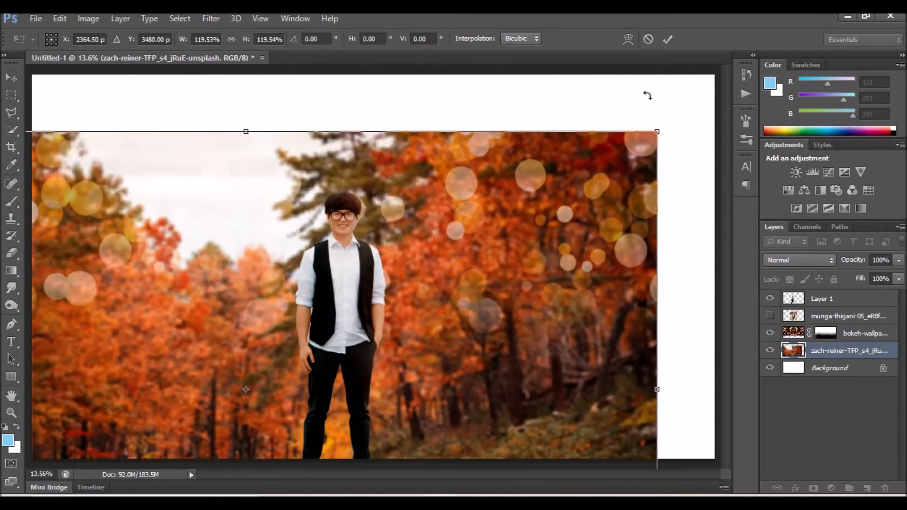
drag(657, 132, 732, 101)
drag(615, 249, 737, 72)
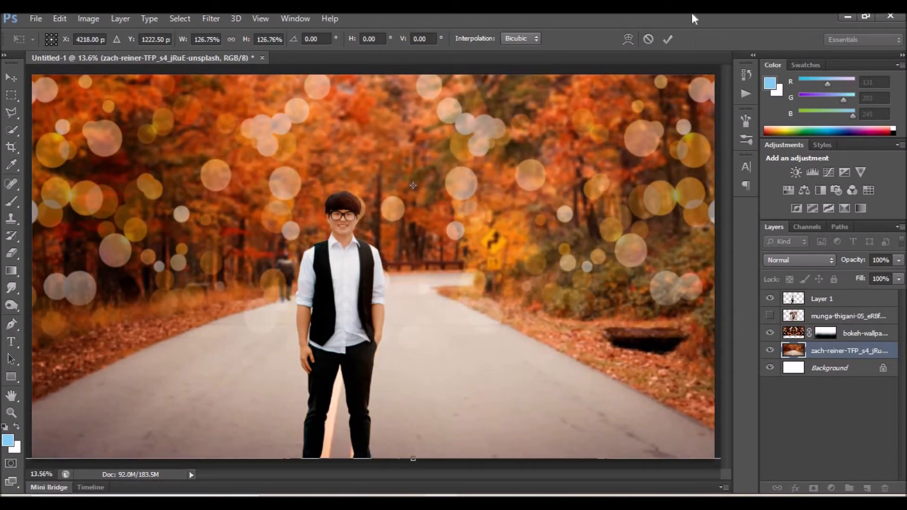
click(669, 38)
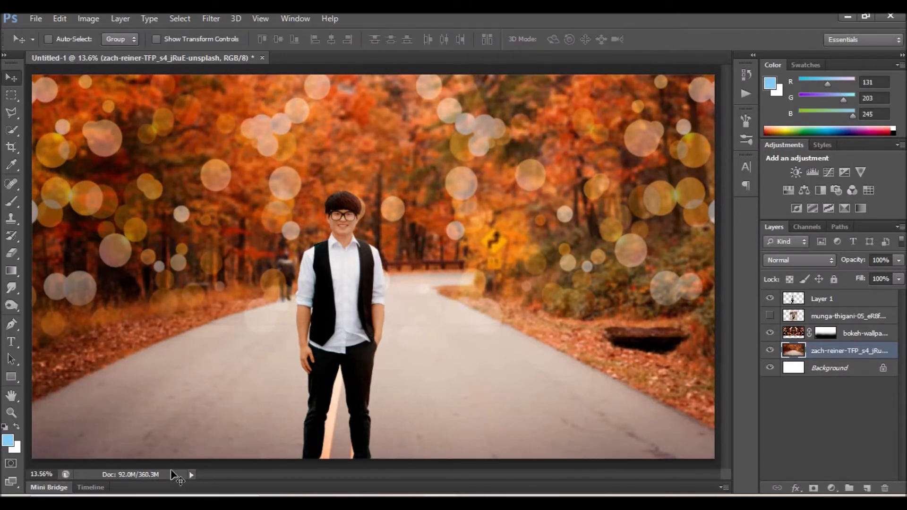
- Scale the cut-out man down slightly, to about 99.3%, keeping his feet at the canvas's bottom edge
click(795, 335)
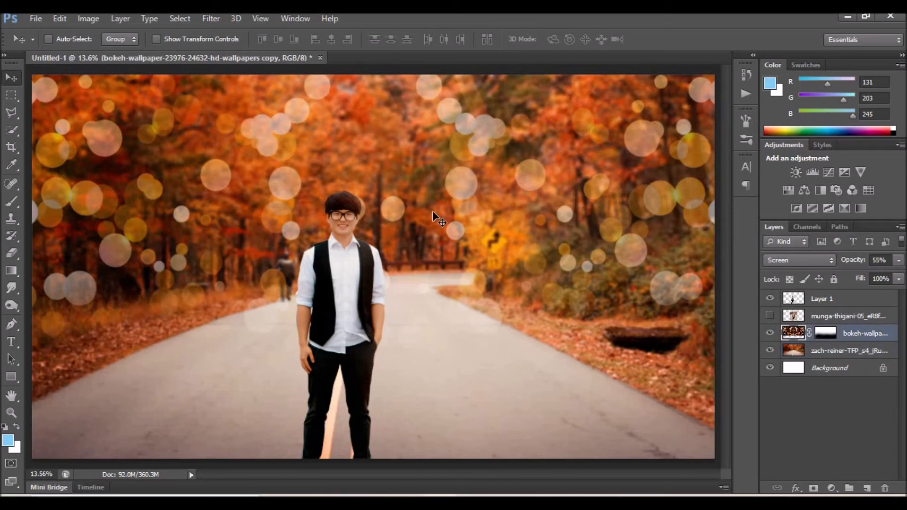
ctrl+click(357, 268)
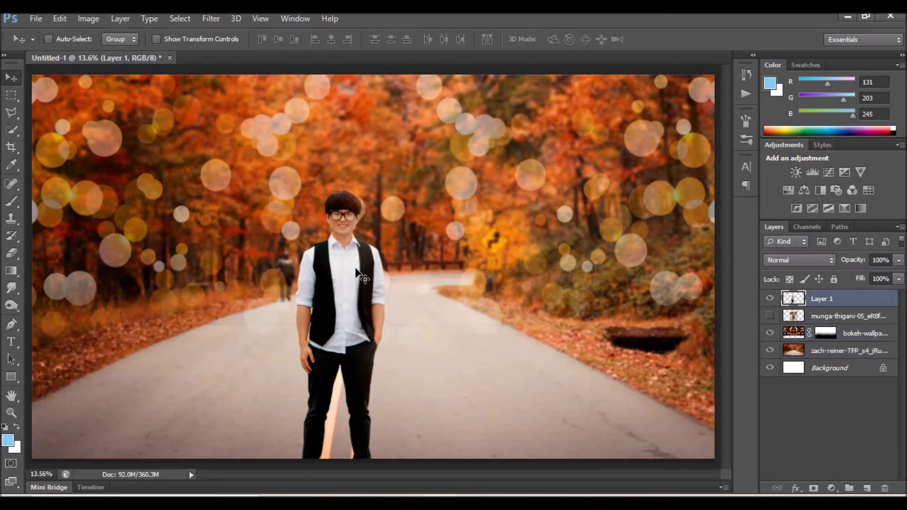
key(ctrl+t)
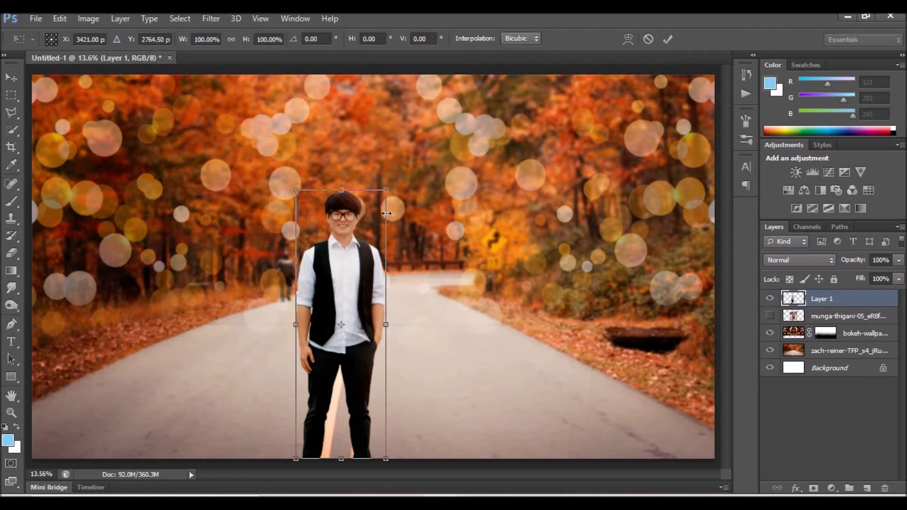
mouse_move(393, 185)
mouse_down()
mouse_move(402, 174)
mouse_move(383, 187)
mouse_up()
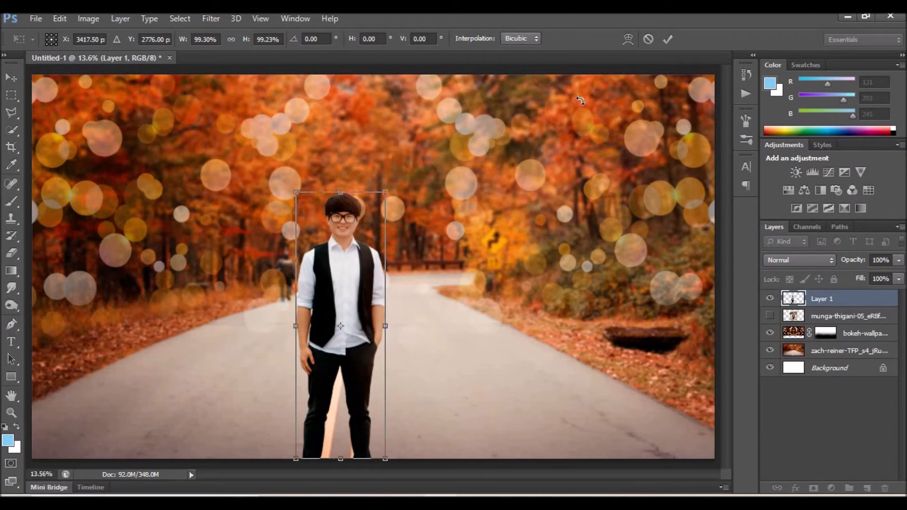
click(667, 43)
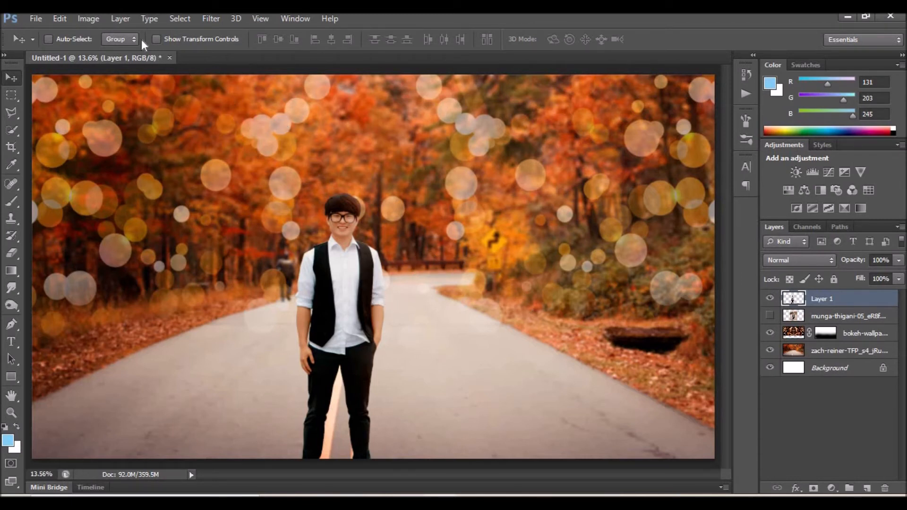
- Warm the cut-out man with a midtone Color Balance of +27, 0, -25 and shift him slightly right on the road
click(94, 19)
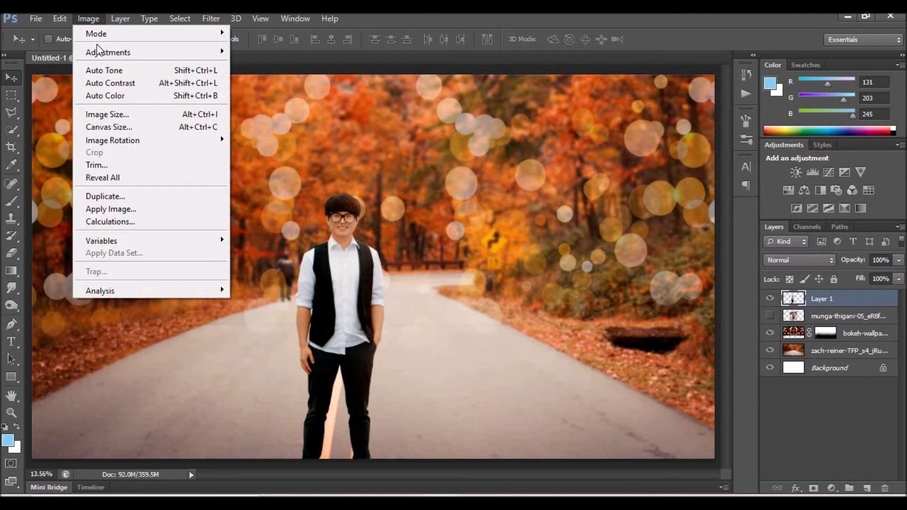
mouse_move(100, 52)
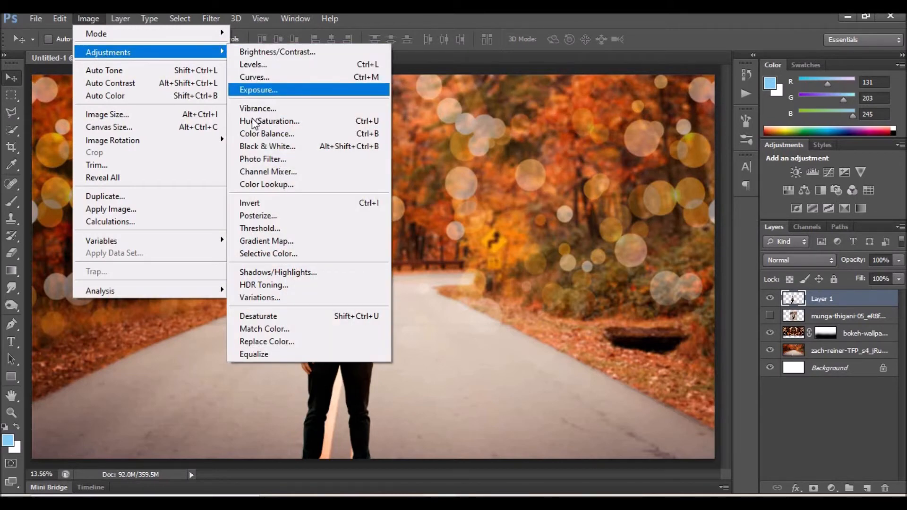
click(267, 134)
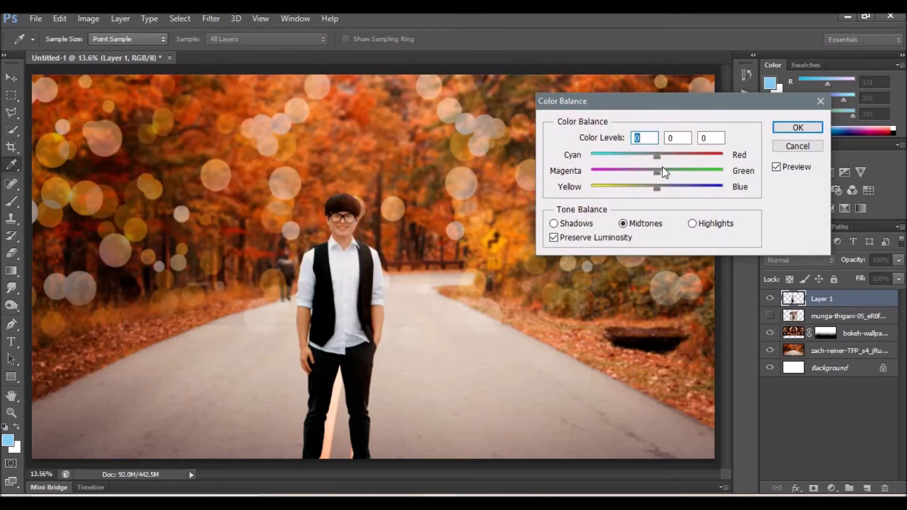
drag(657, 188, 640, 189)
drag(659, 156, 662, 156)
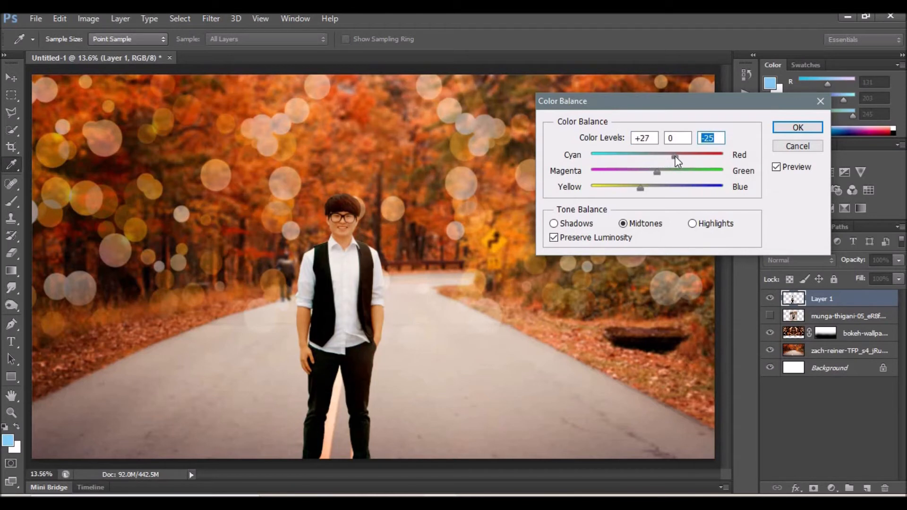
click(675, 156)
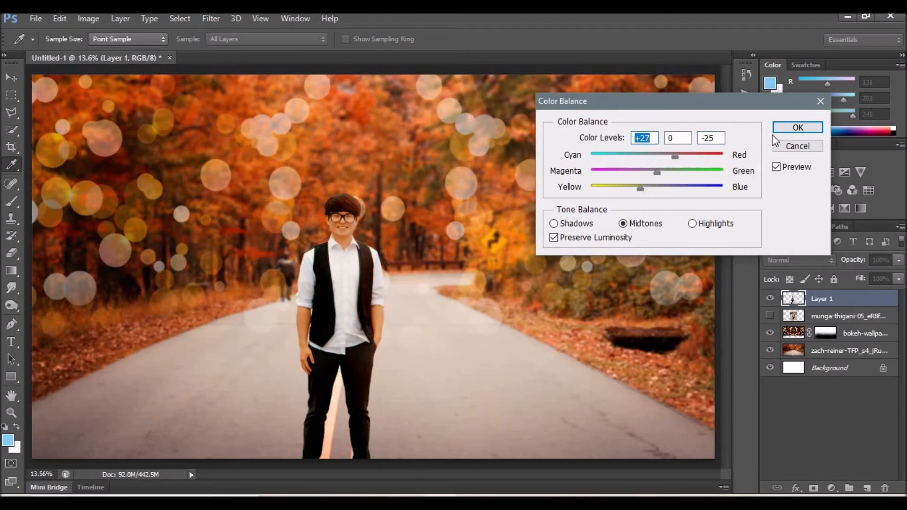
click(798, 128)
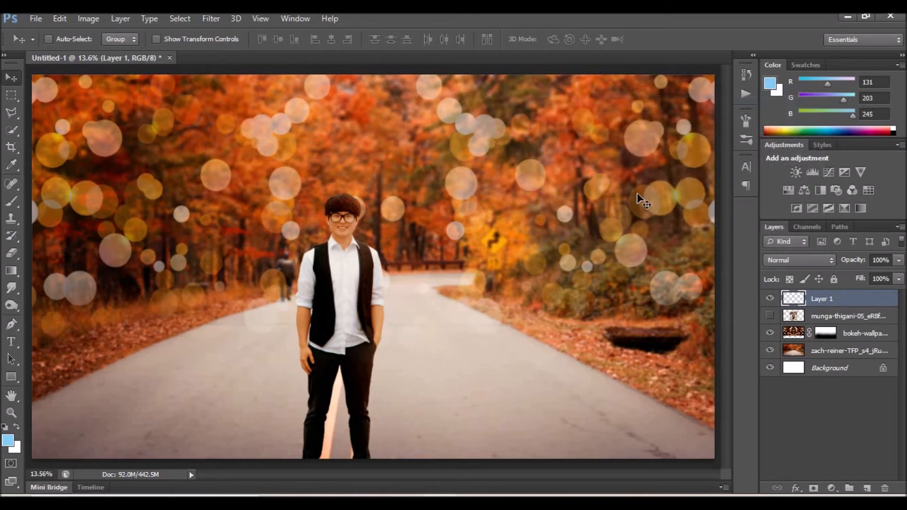
drag(368, 268, 375, 269)
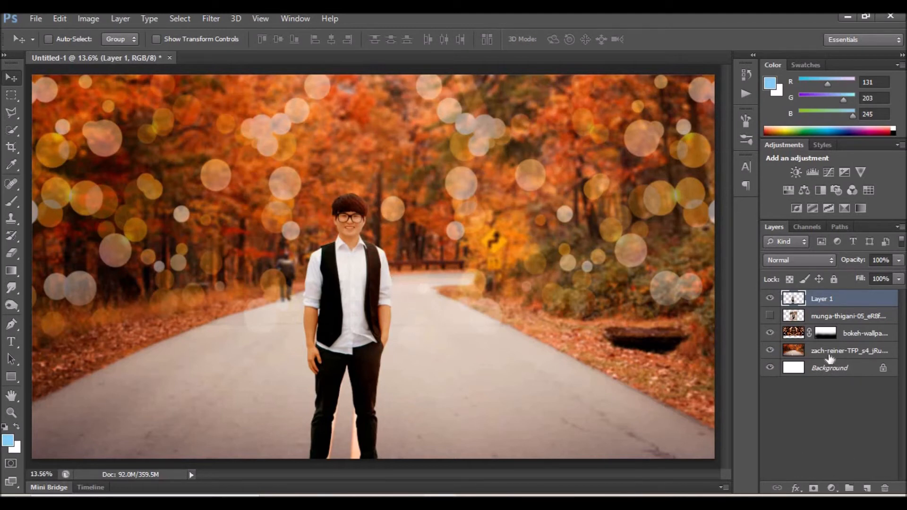
- Paint a soft 5000 px blue (008fe1) glow left of the man on a new layer above the bokeh, blended as Lighten
click(798, 334)
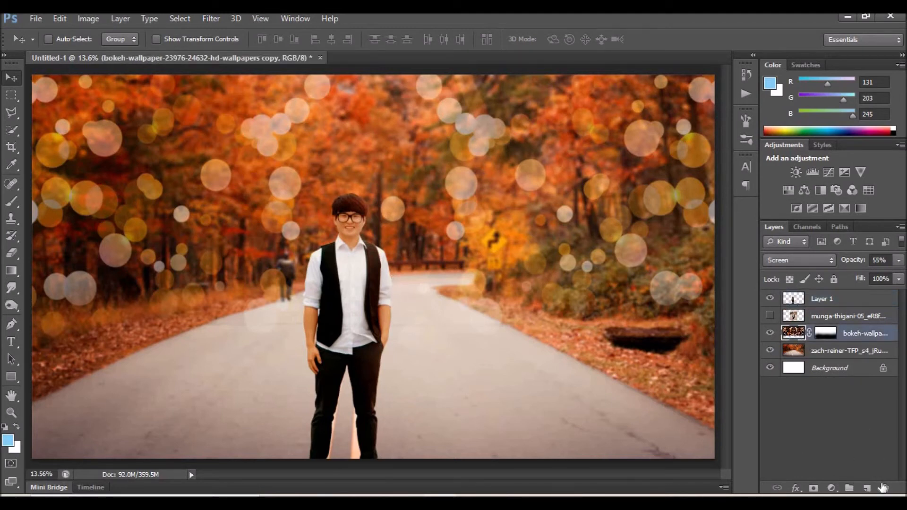
click(867, 488)
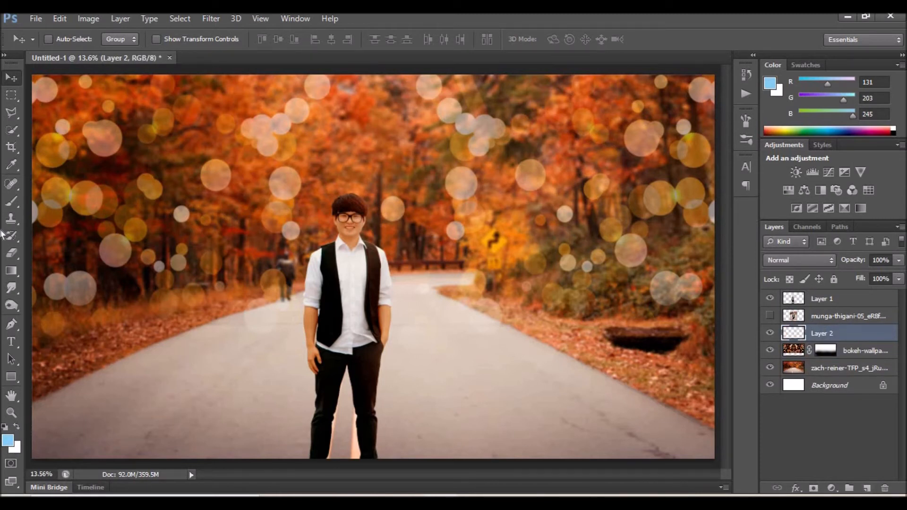
click(12, 202)
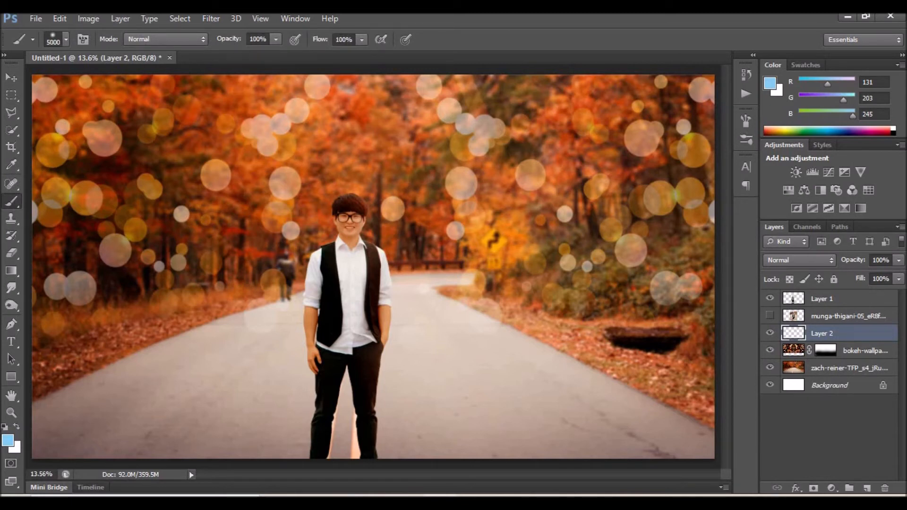
click(7, 443)
mouse_move(683, 205)
mouse_down()
mouse_move(737, 203)
mouse_move(742, 216)
mouse_up()
click(867, 189)
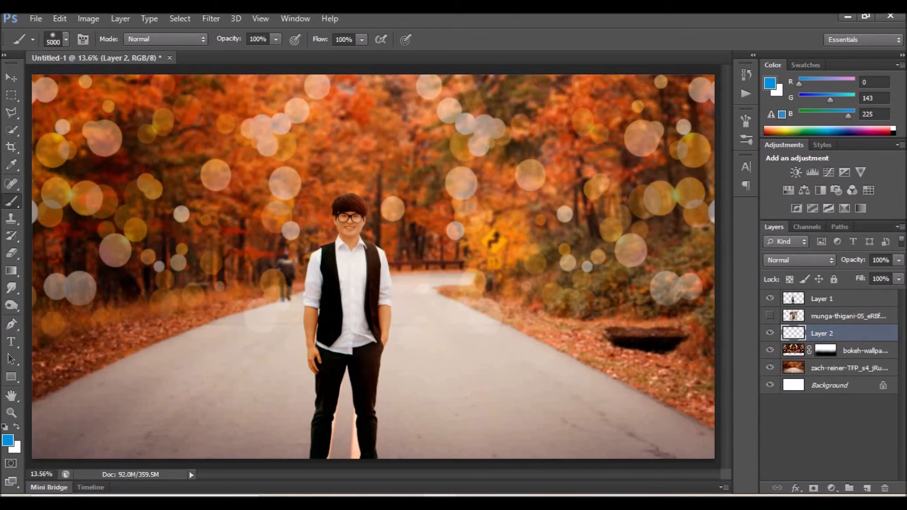
click(184, 241)
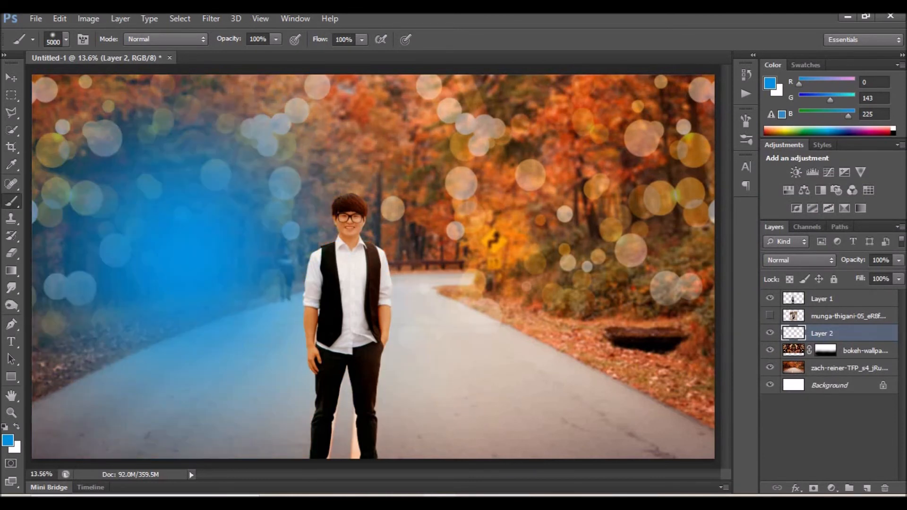
click(803, 259)
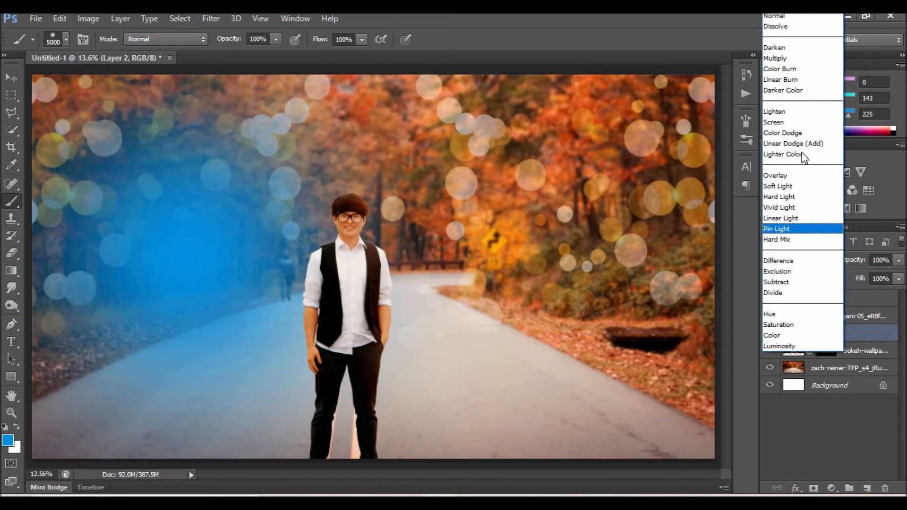
click(789, 115)
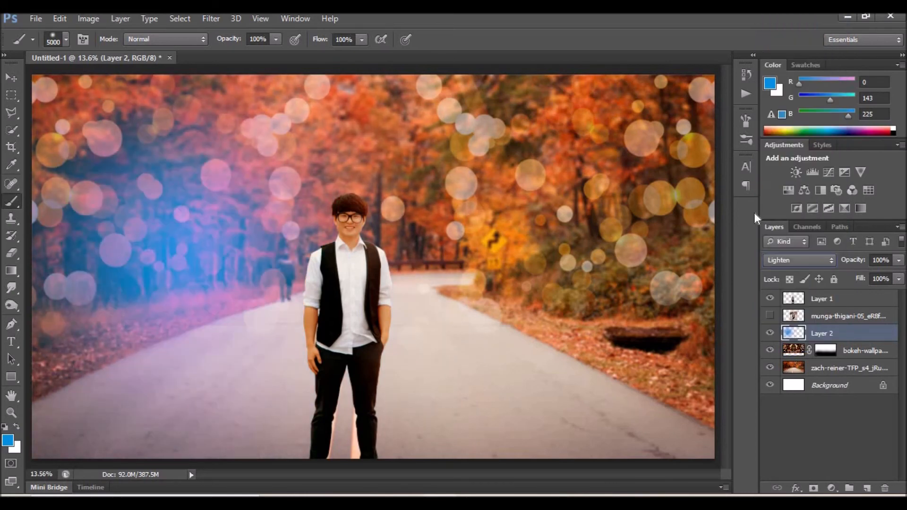
- Paint a soft 5000 px yellow-orange (f1b116) glow over the trees right of the man on the blue glow's layer
click(8, 440)
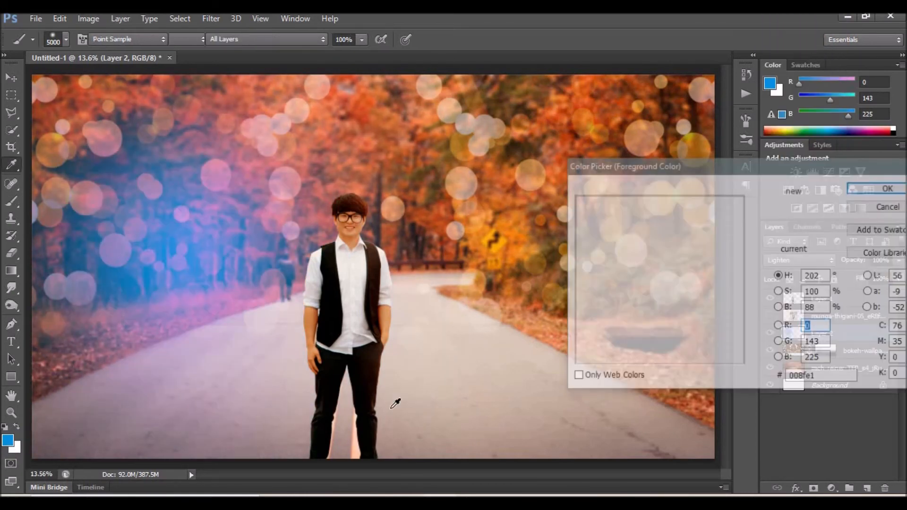
click(759, 345)
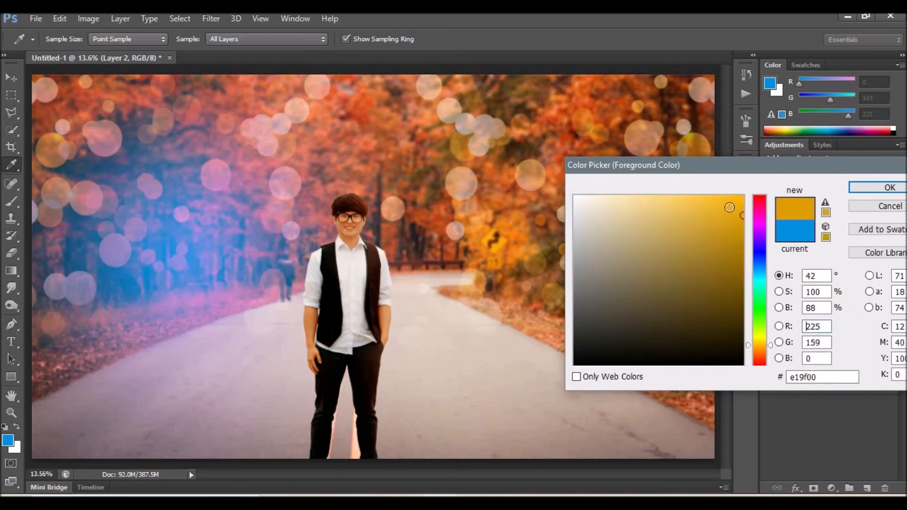
click(730, 215)
click(728, 204)
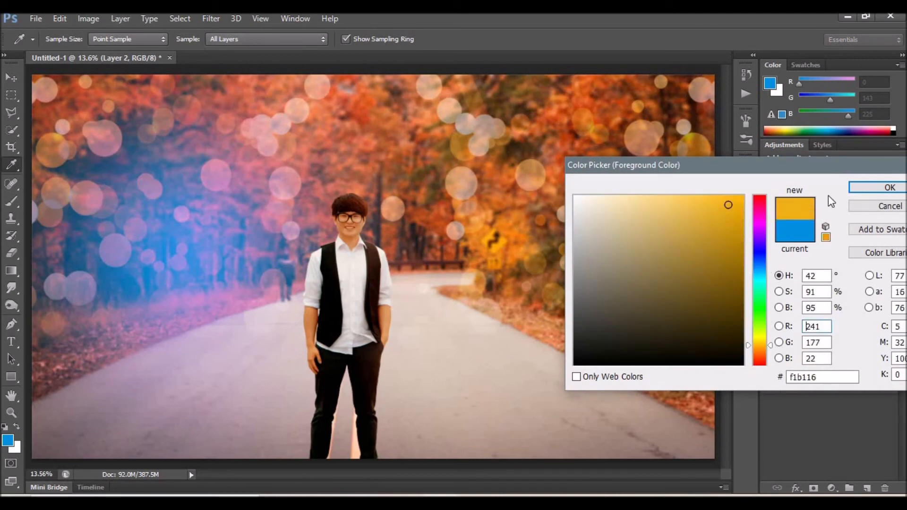
click(869, 191)
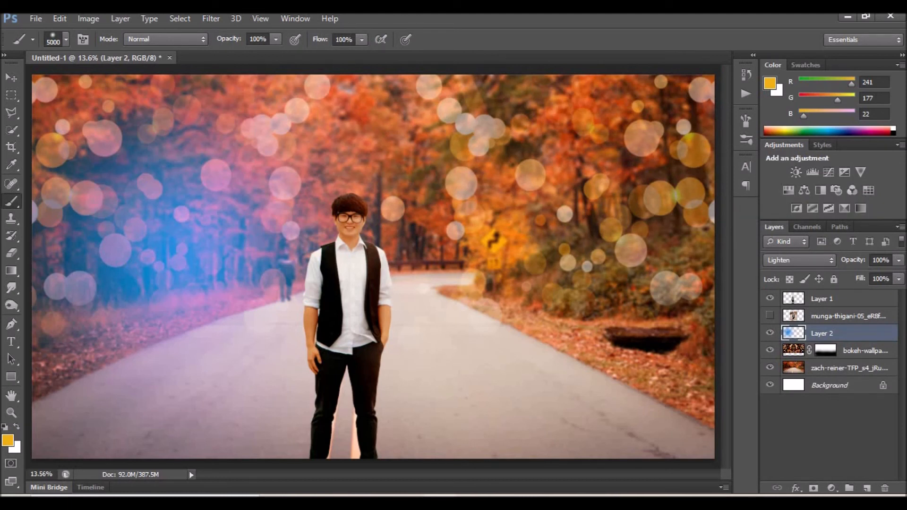
click(539, 250)
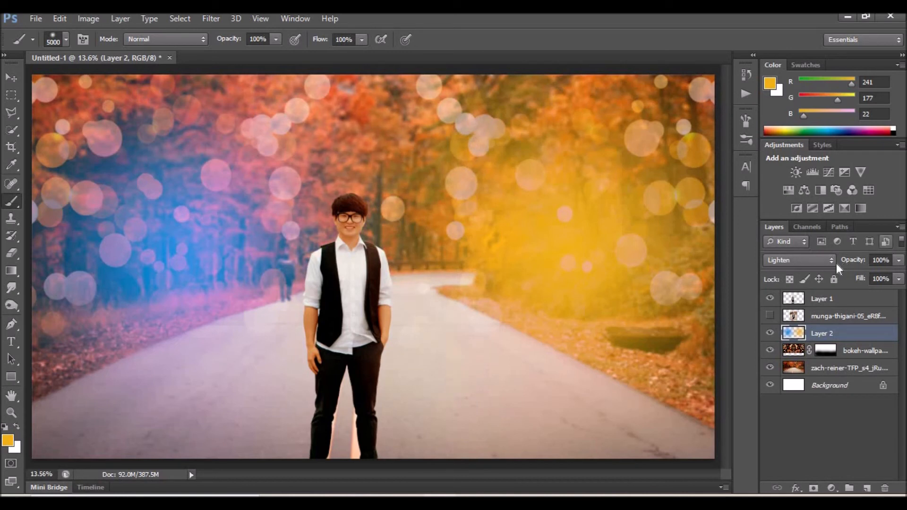
- Keep the glow layer blended as Lighten, lower its opacity to 46%, and move it above the cut-out man's layer
click(818, 260)
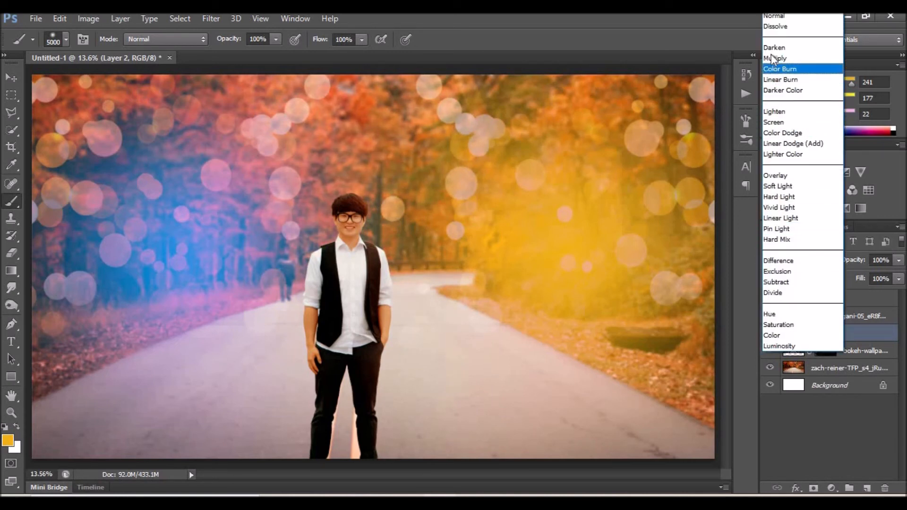
click(778, 112)
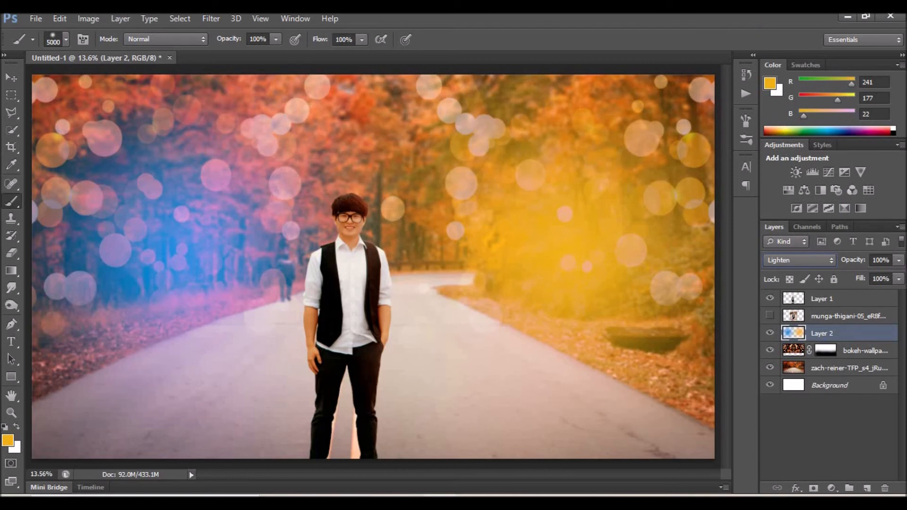
drag(899, 261, 858, 274)
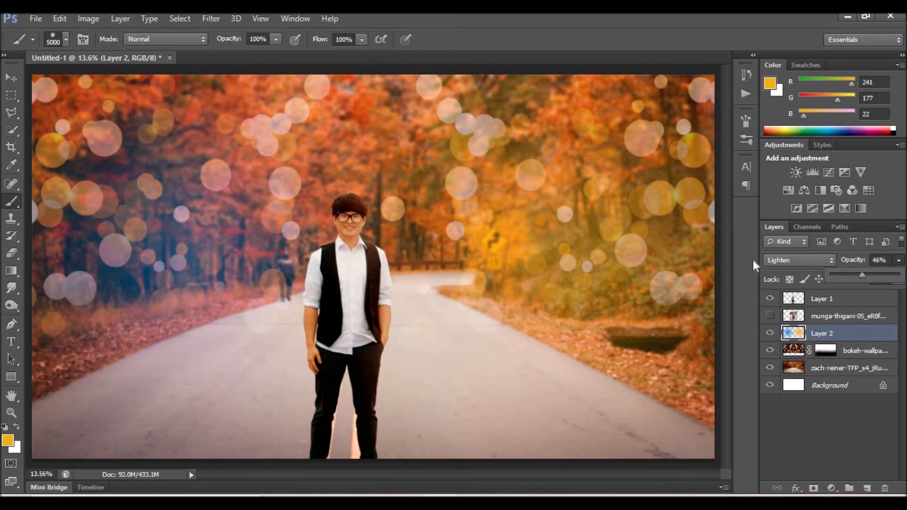
key(v)
drag(795, 334, 801, 298)
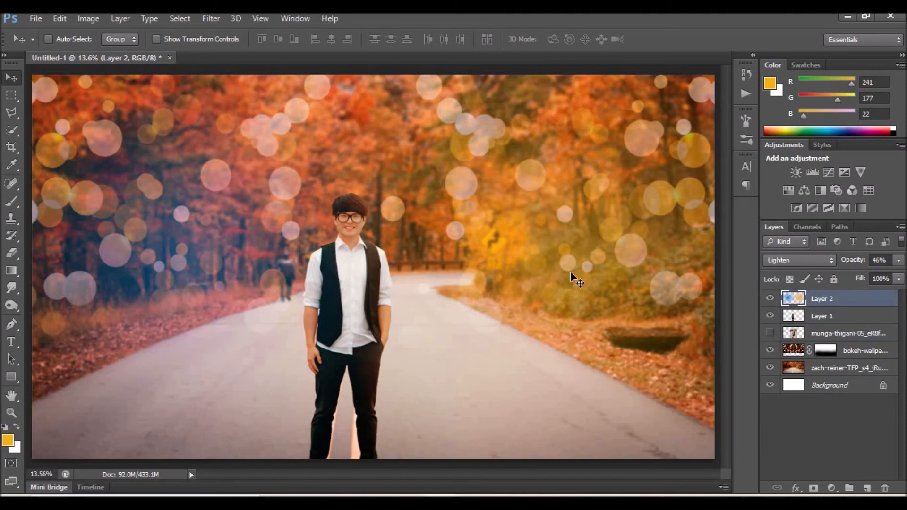
- Shift the cut-out man slightly right on the road and scale him to about 101.5%, keeping his feet at the canvas's bottom edge
click(798, 316)
drag(366, 268, 380, 269)
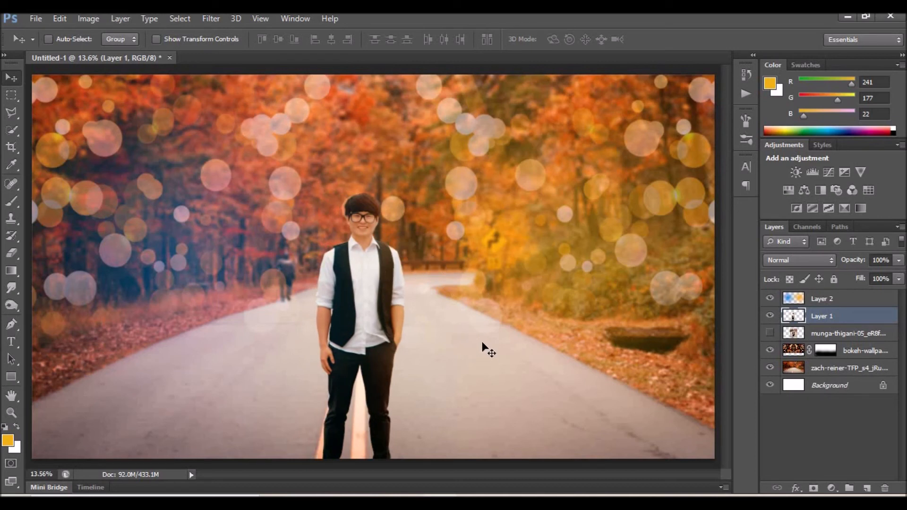
key(ctrl+t)
drag(408, 195, 394, 224)
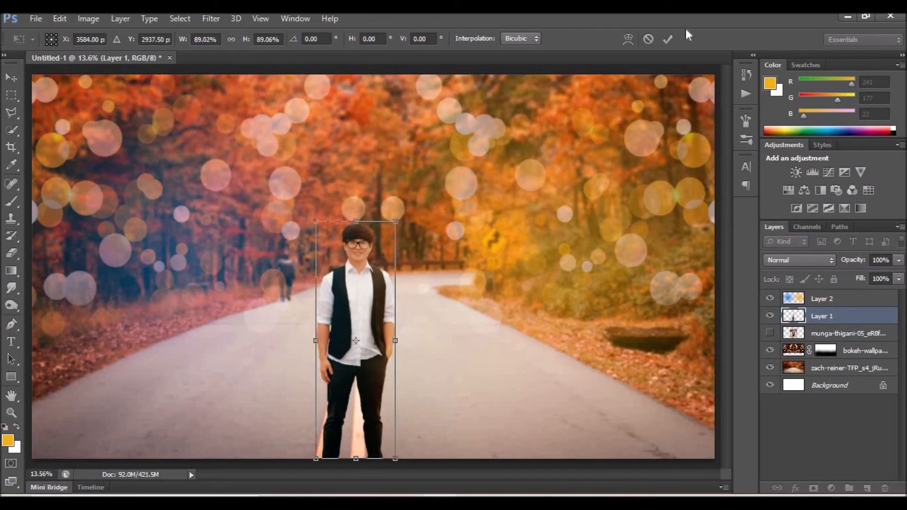
drag(400, 220, 426, 184)
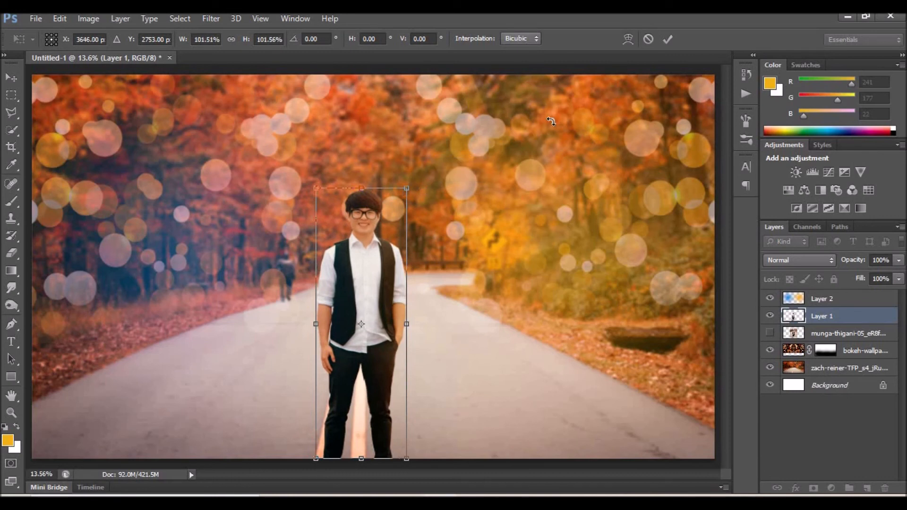
click(668, 40)
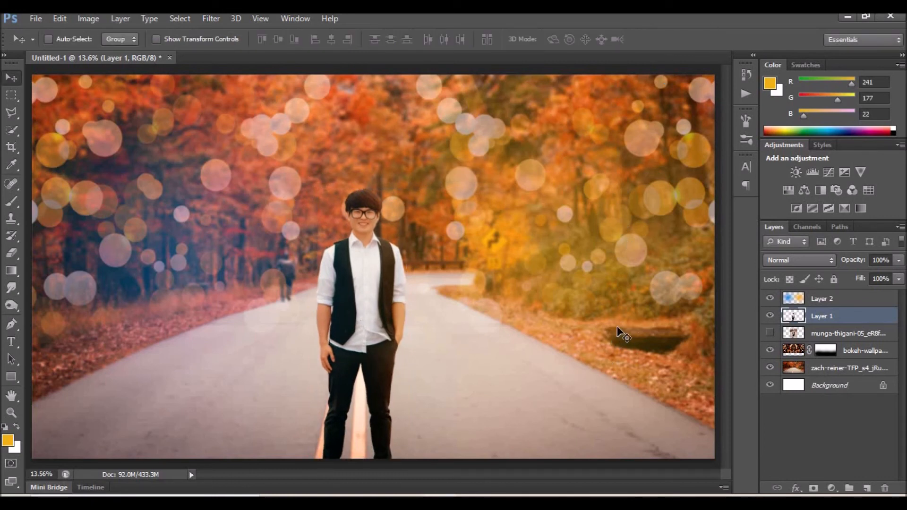
- Add a Curves adjustment layer above the man's layer with a gentle S-curve that lifts the highlights and darkens the shadows
click(831, 489)
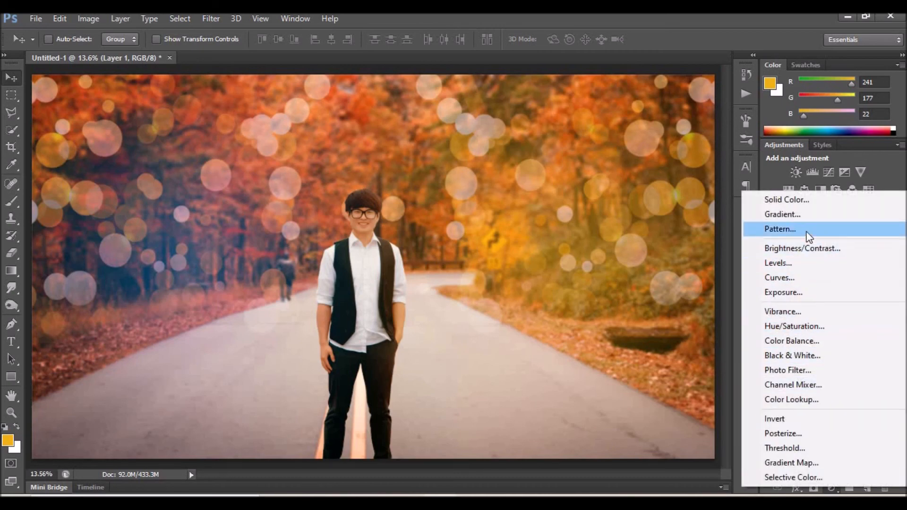
click(802, 278)
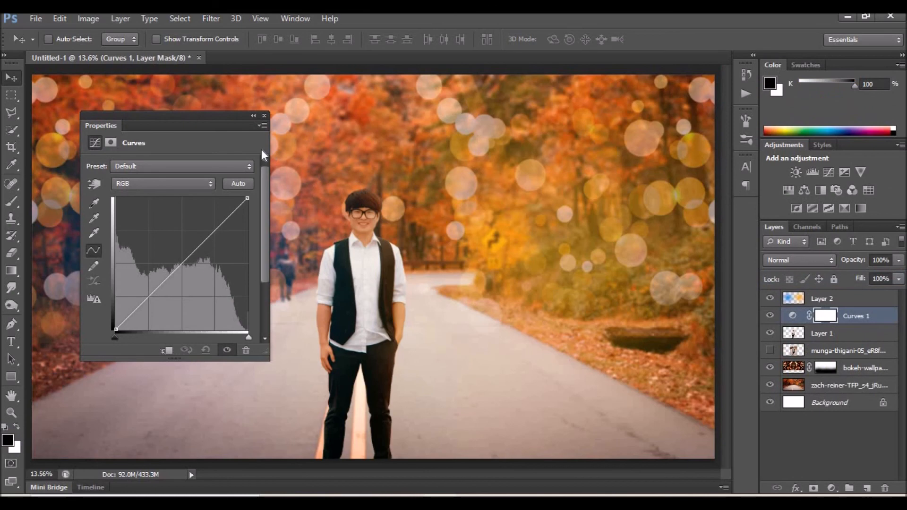
drag(203, 120, 599, 170)
drag(583, 316, 607, 283)
mouse_move(549, 341)
mouse_down()
mouse_move(550, 358)
mouse_move(561, 322)
mouse_move(562, 338)
mouse_up()
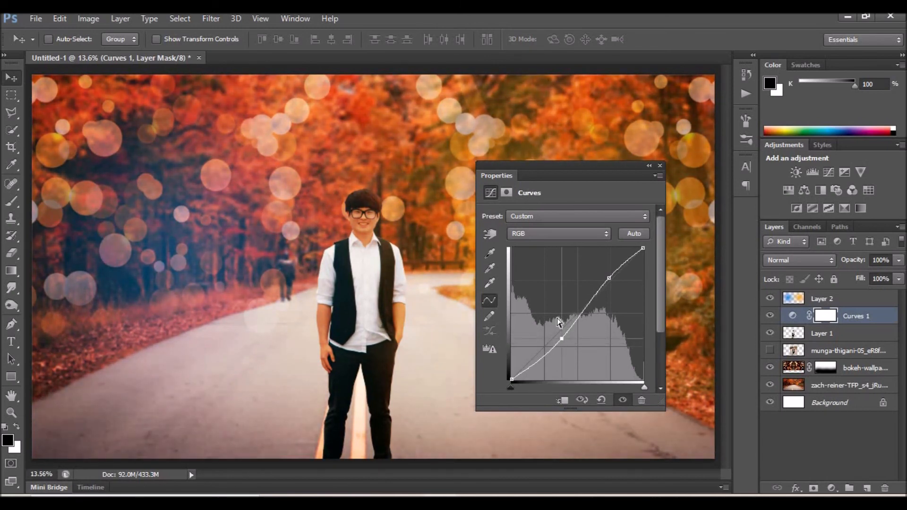
click(659, 167)
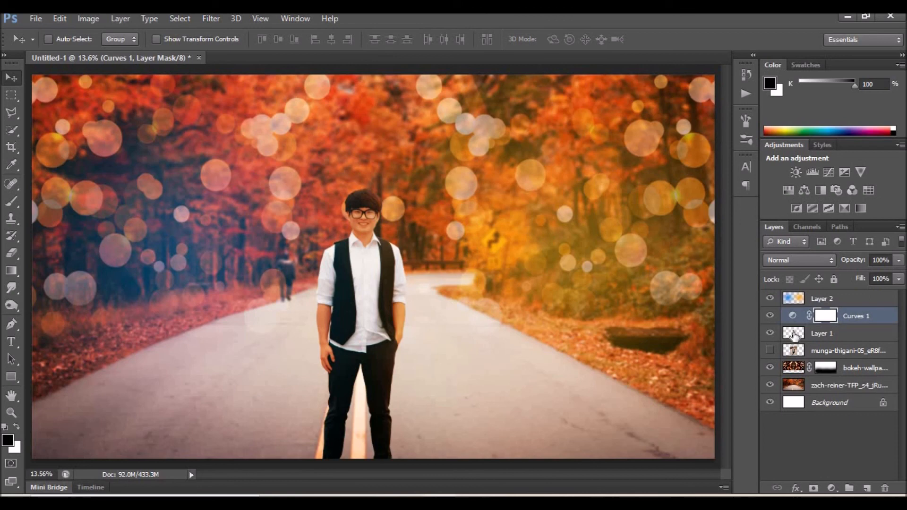
- Apply Levels to the cut-out man's layer with input levels of 19, 1.00 and 247
click(795, 334)
click(90, 18)
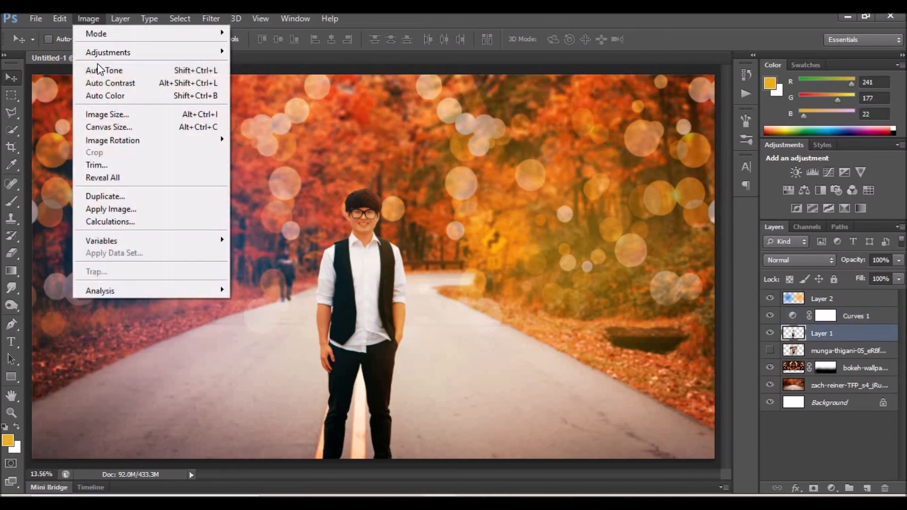
mouse_move(113, 52)
click(275, 67)
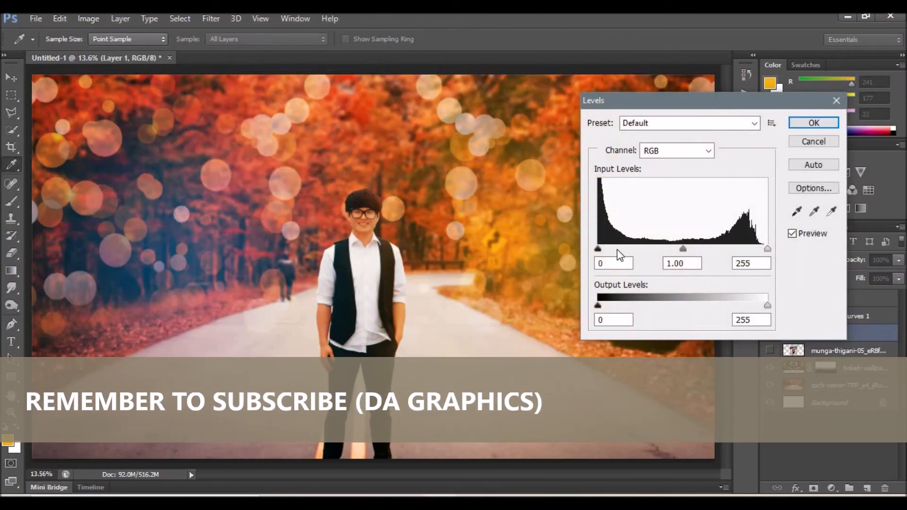
mouse_move(598, 249)
mouse_down()
mouse_move(624, 249)
mouse_move(611, 249)
mouse_up()
drag(691, 249, 690, 249)
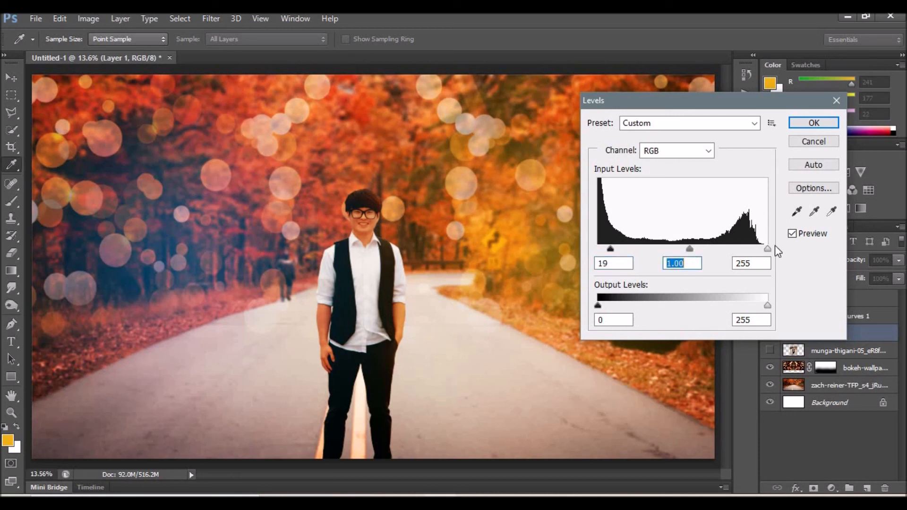
drag(766, 248, 762, 249)
click(796, 122)
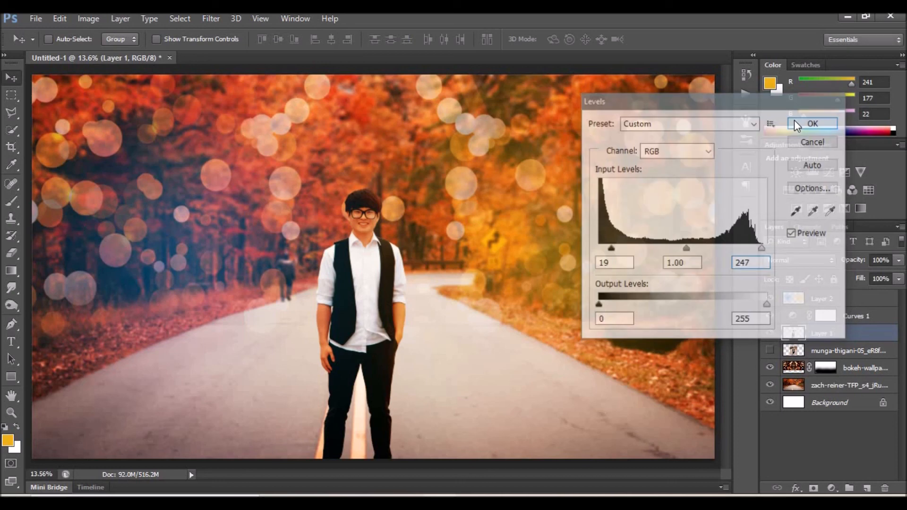